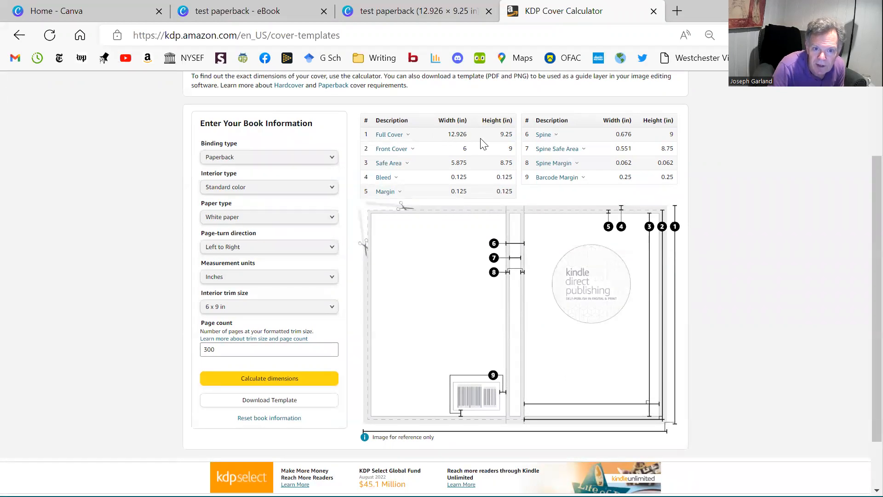
# Switch to Canva and create a new Book Cover design.
pyautogui.click(112, 11)
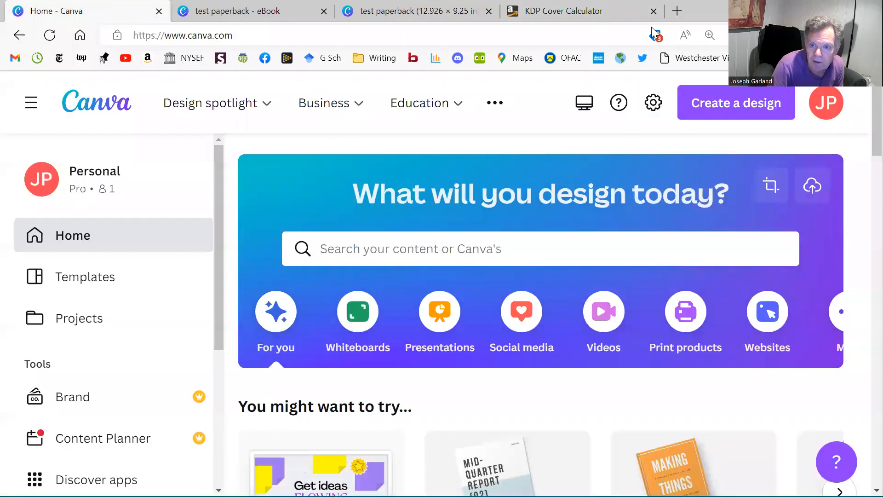
pyautogui.click(700, 115)
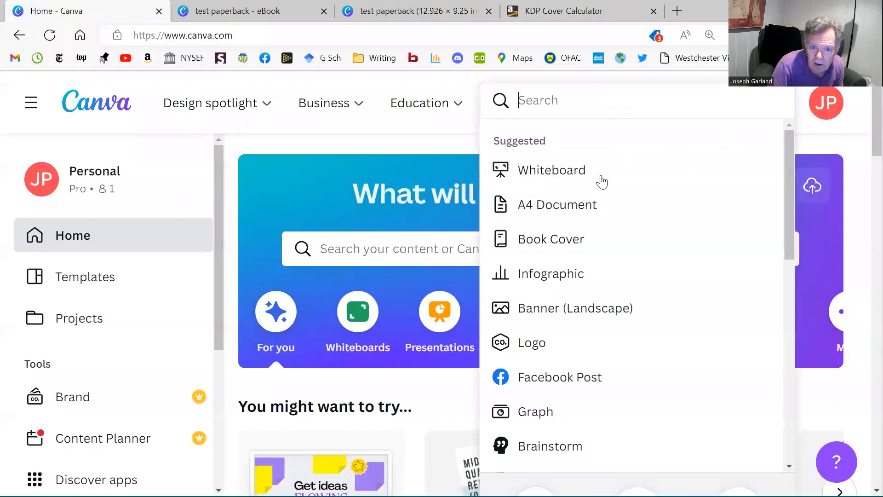
pyautogui.click(551, 240)
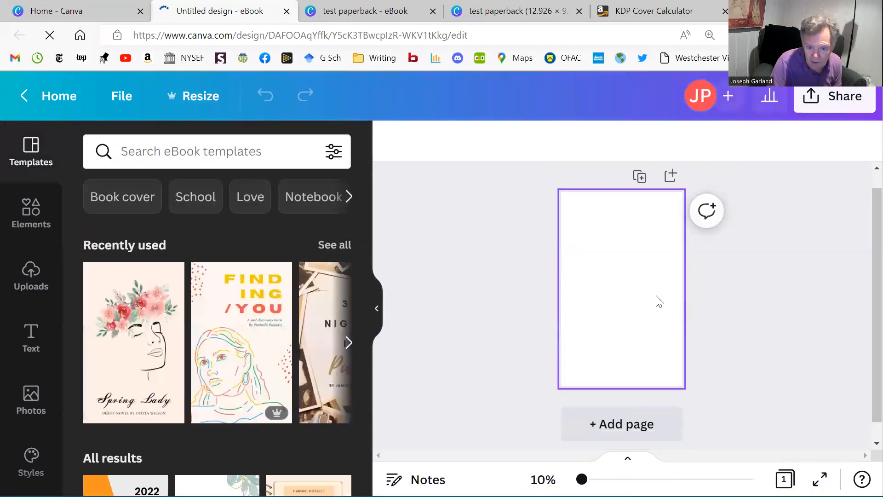
# Make a resized copy of the blank cover with a custom size of 12.926 in wide by 9.25 in high.
pyautogui.click(203, 96)
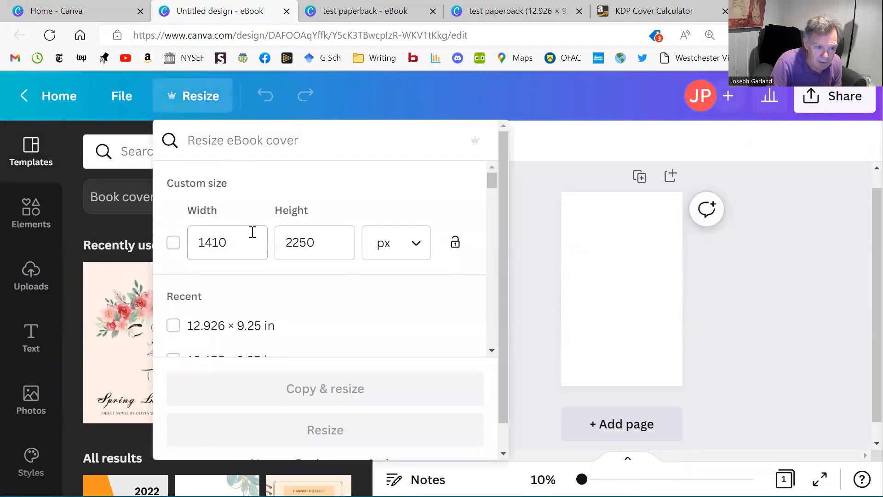
pyautogui.click(419, 249)
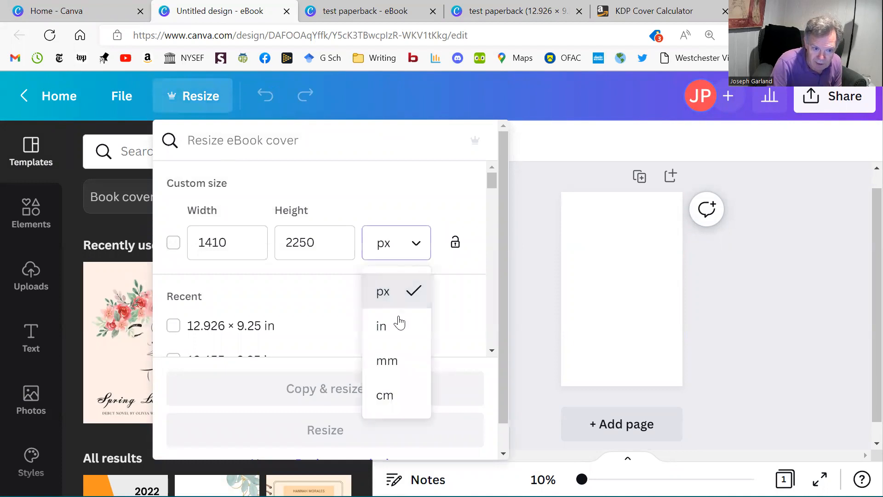
pyautogui.click(398, 329)
pyautogui.moveTo(248, 242); pyautogui.dragTo(189, 249)
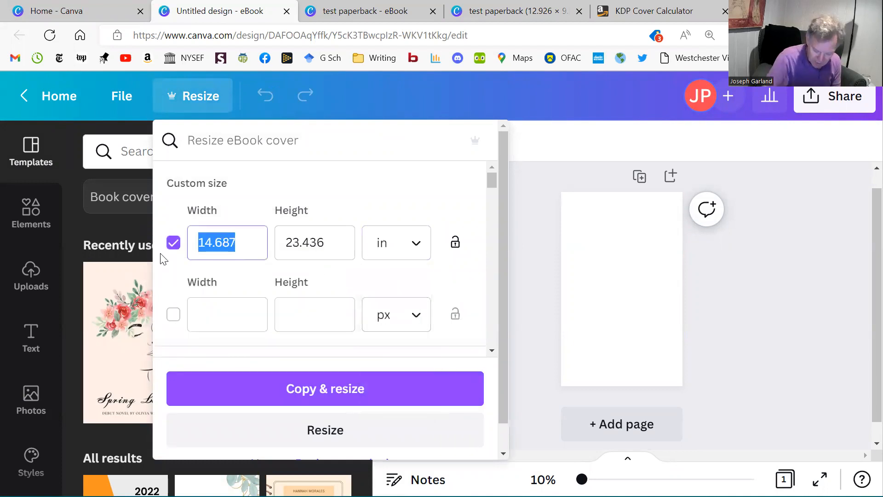
pyautogui.write('12.926')
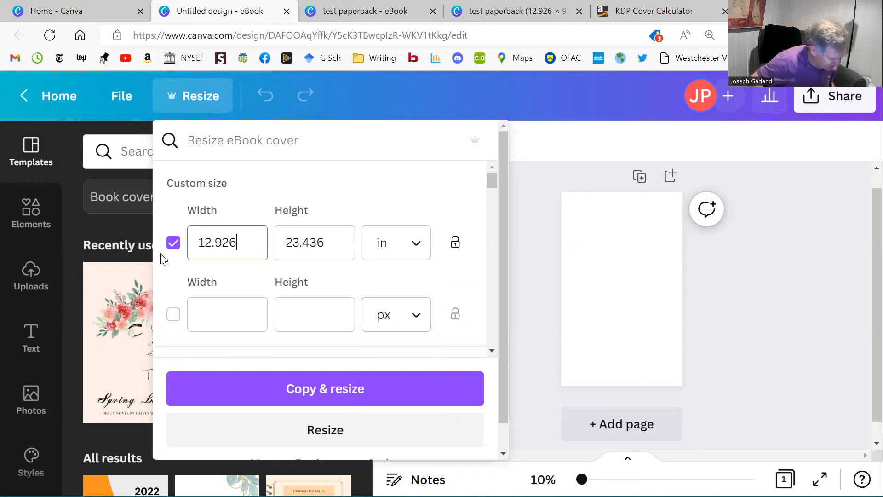
pyautogui.press('Tab')
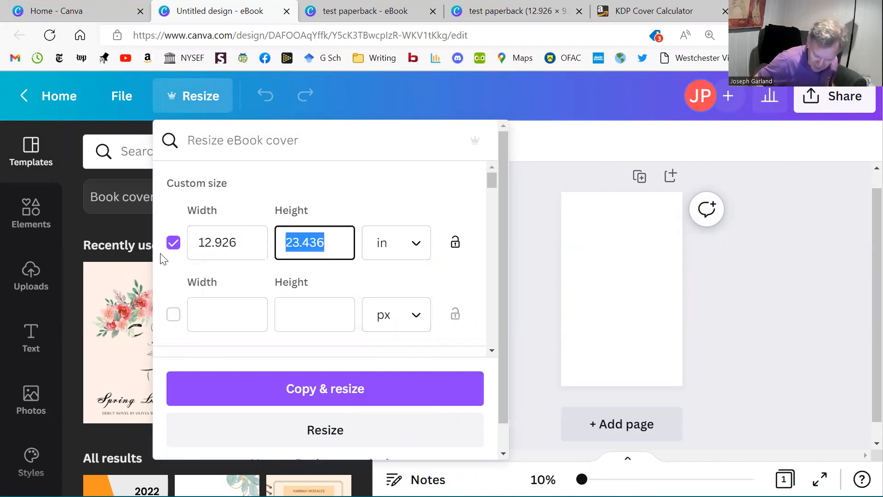
pyautogui.write('9.25')
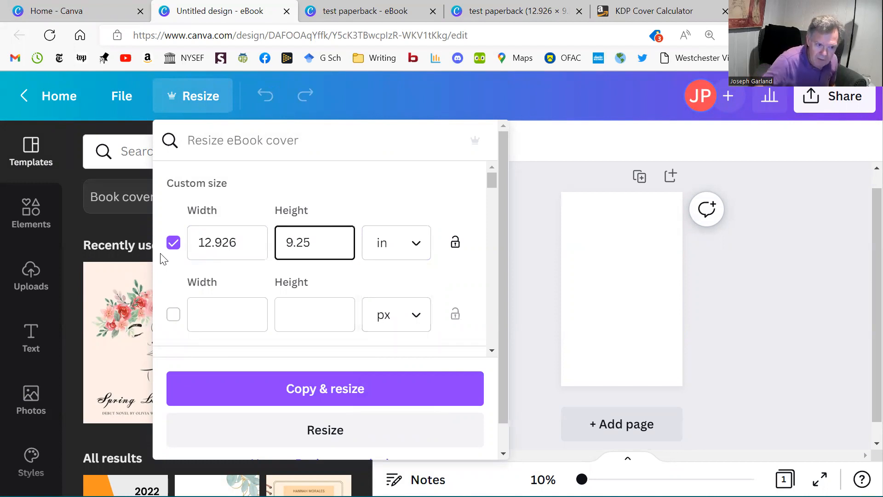
pyautogui.click(292, 400)
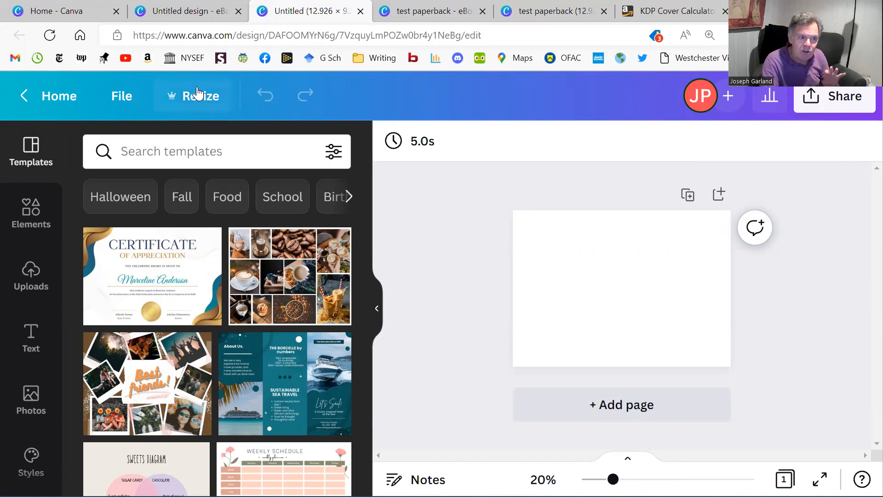
# Rename the resized design as "test paperback".
pyautogui.click(118, 97)
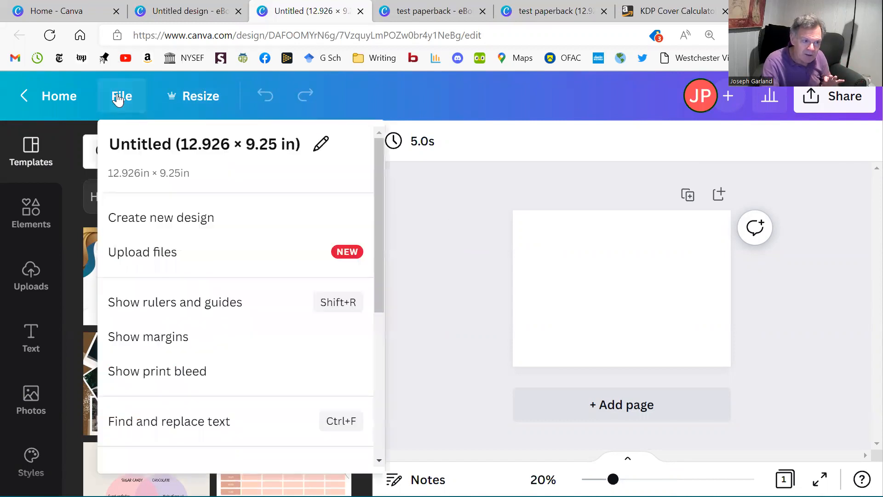
pyautogui.click(198, 143)
pyautogui.click(315, 150)
pyautogui.click(317, 150)
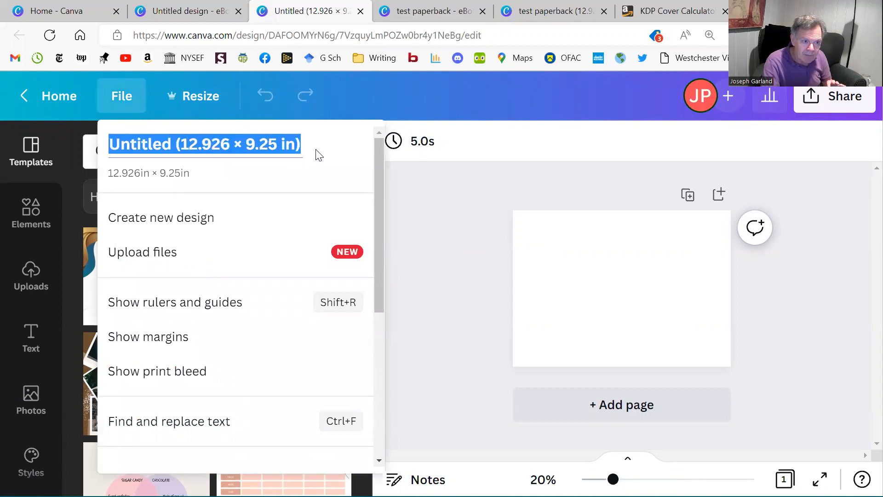
pyautogui.write('test ')
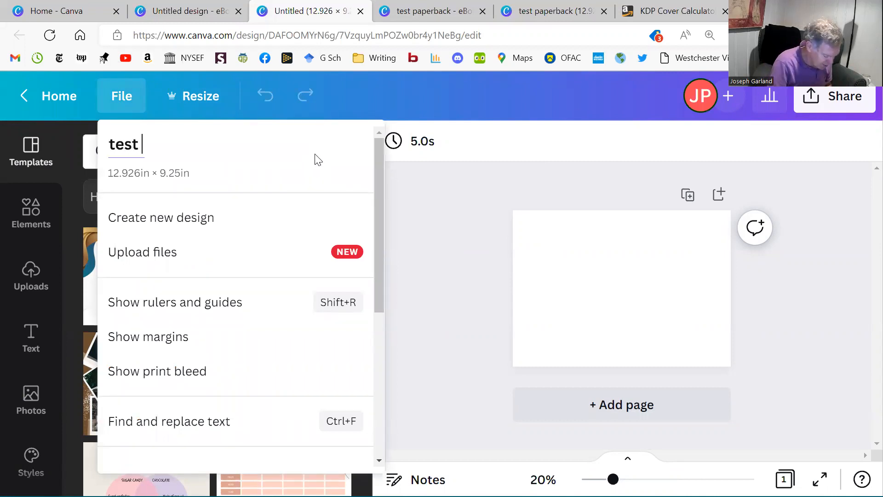
pyautogui.write('paperback')
pyautogui.press('Return')
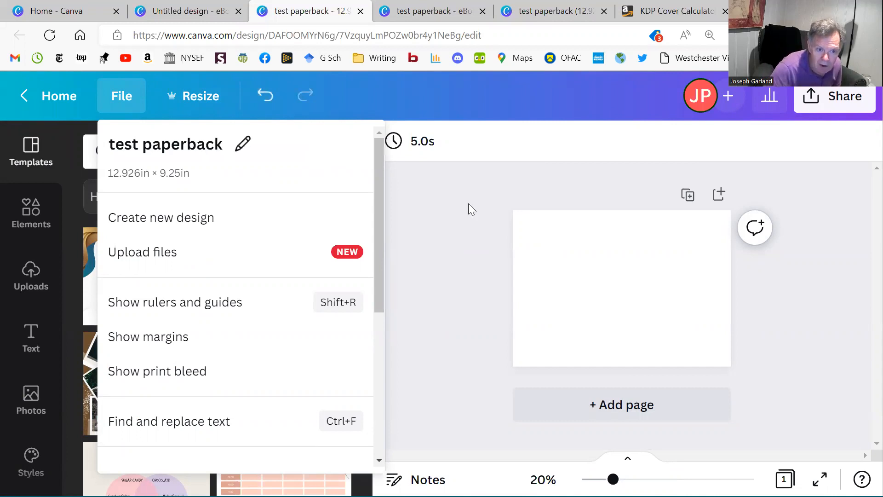
pyautogui.click(466, 205)
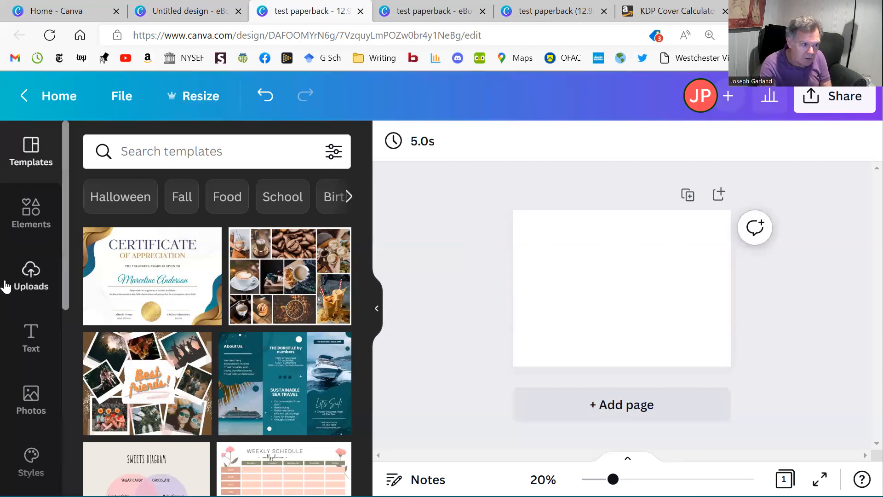
# Place the uploaded photo of the woman at the desk on the right half of the page, with the side panel collapsed.
pyautogui.click(22, 282)
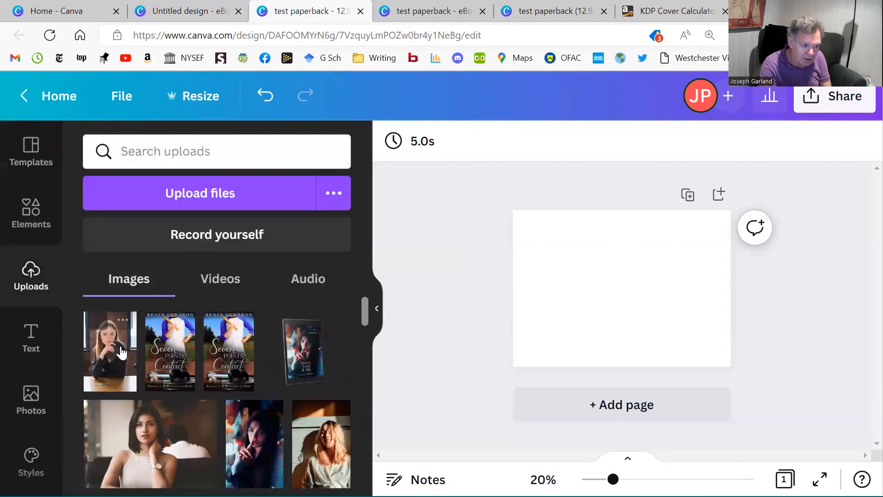
pyautogui.moveTo(114, 355); pyautogui.dragTo(524, 321)
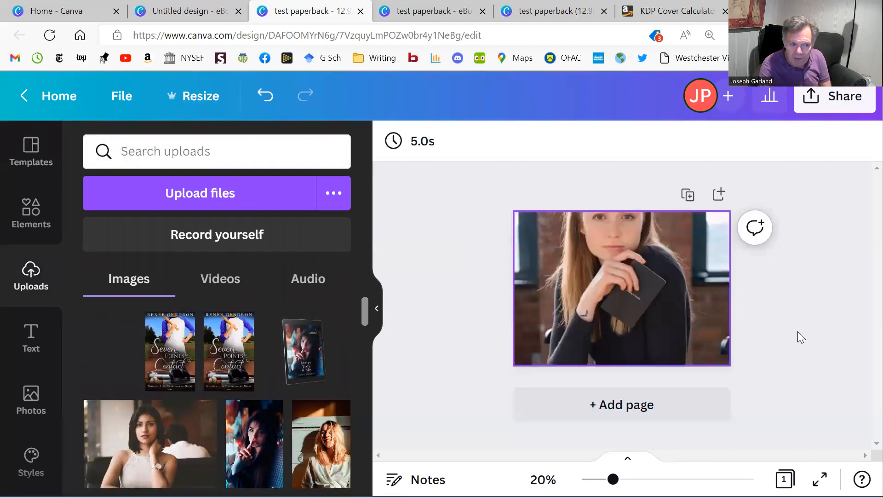
pyautogui.click(377, 314)
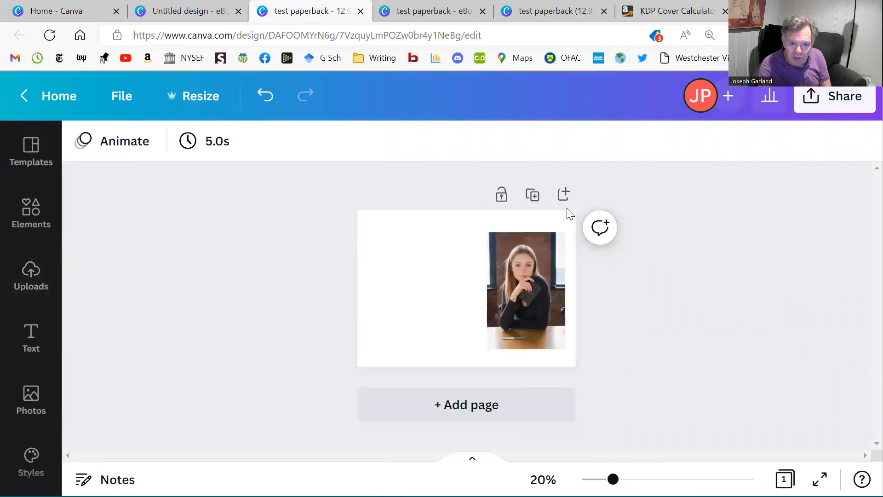
# Stretch the photo to the page's right, top and bottom edges and extend its left side toward the page centre.
pyautogui.click(534, 271)
pyautogui.moveTo(569, 289); pyautogui.dragTo(575, 289)
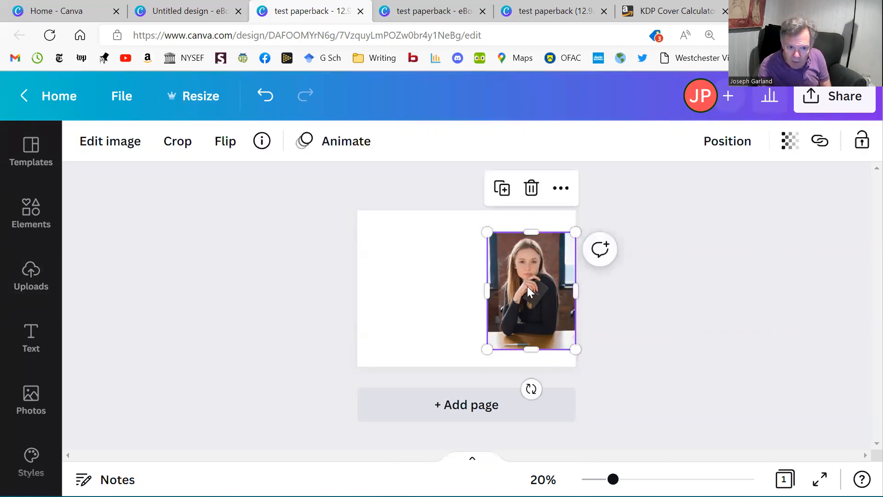
pyautogui.moveTo(487, 291); pyautogui.dragTo(475, 290)
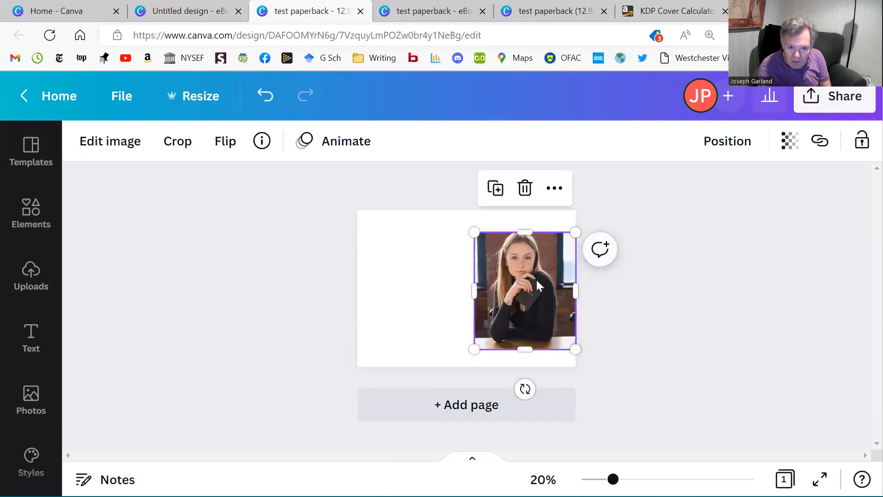
pyautogui.moveTo(523, 232); pyautogui.dragTo(526, 210)
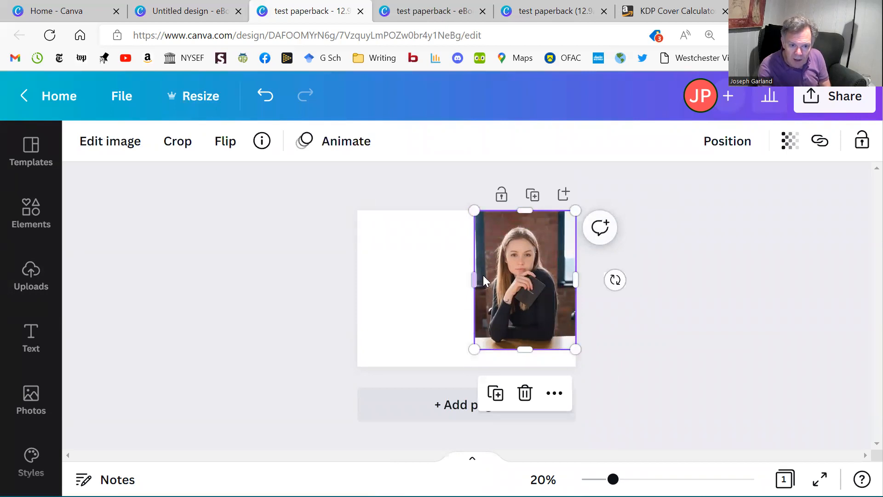
pyautogui.moveTo(523, 343); pyautogui.dragTo(524, 366)
pyautogui.click(631, 339)
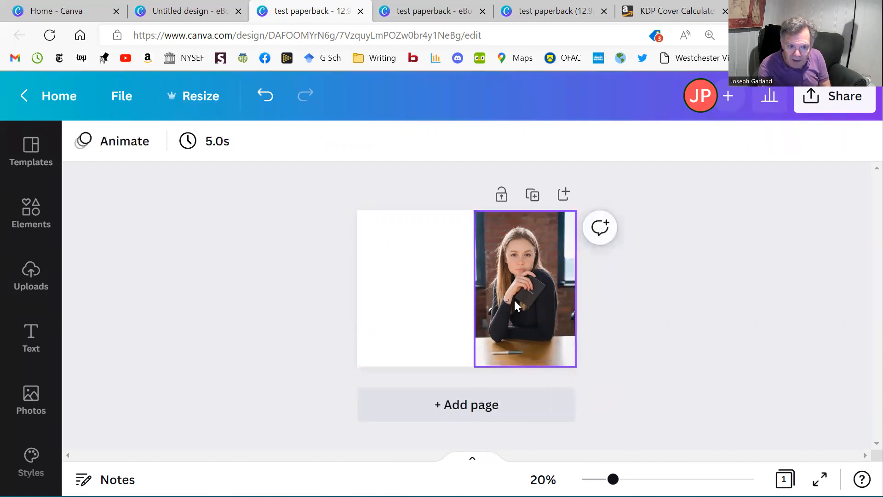
# Fine-tune the photo's left edge so it ends slightly right of the page's centre, leaving room for the spine.
pyautogui.click(498, 295)
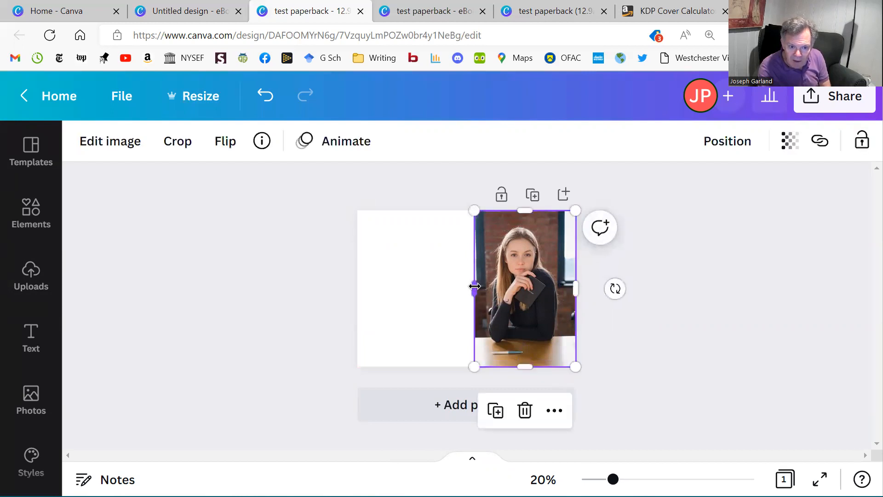
pyautogui.moveTo(473, 286); pyautogui.dragTo(469, 287)
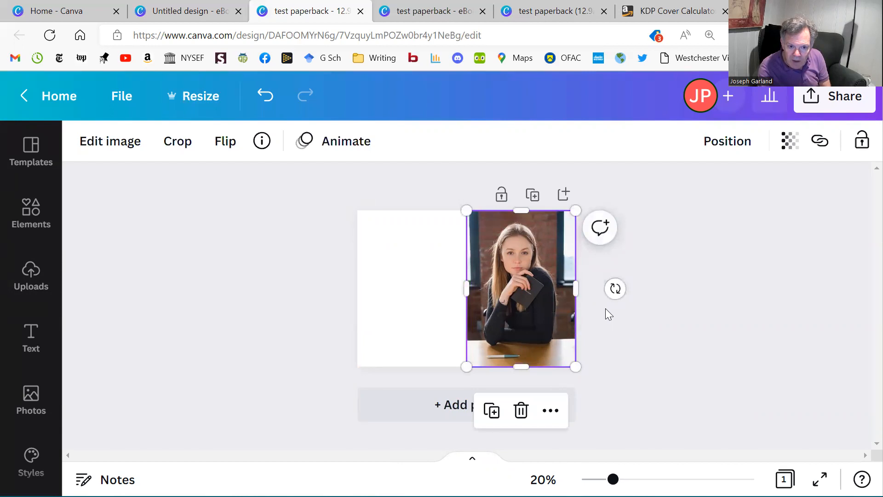
pyautogui.click(602, 318)
pyautogui.click(478, 291)
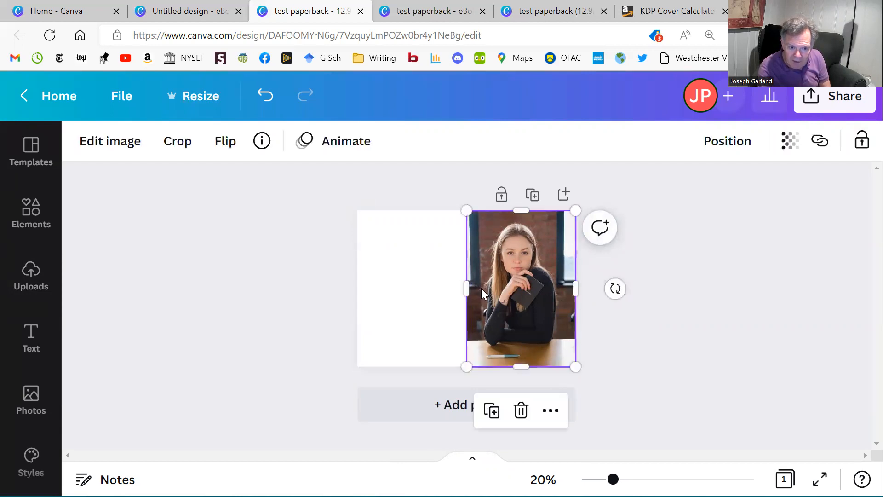
pyautogui.moveTo(468, 288); pyautogui.dragTo(473, 288)
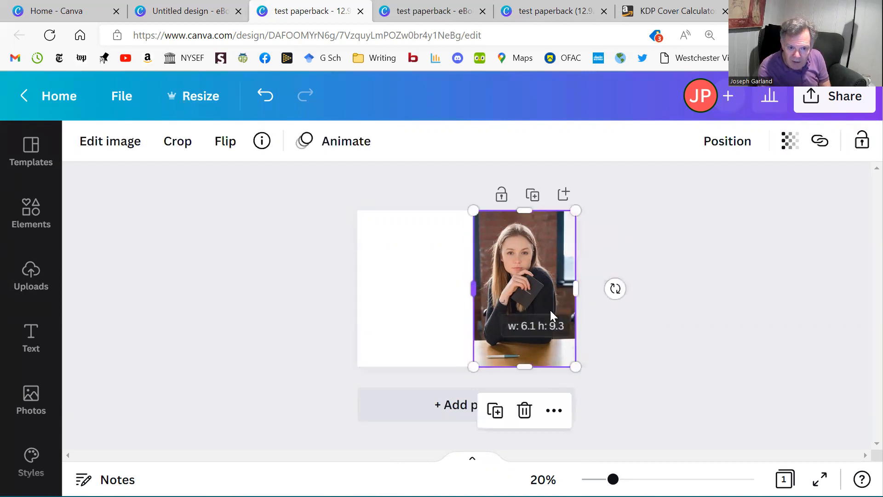
# Shift the photo to the right inside its crop frame and preview the cover in full screen.
pyautogui.doubleClick(524, 304)
pyautogui.moveTo(524, 306); pyautogui.dragTo(540, 308)
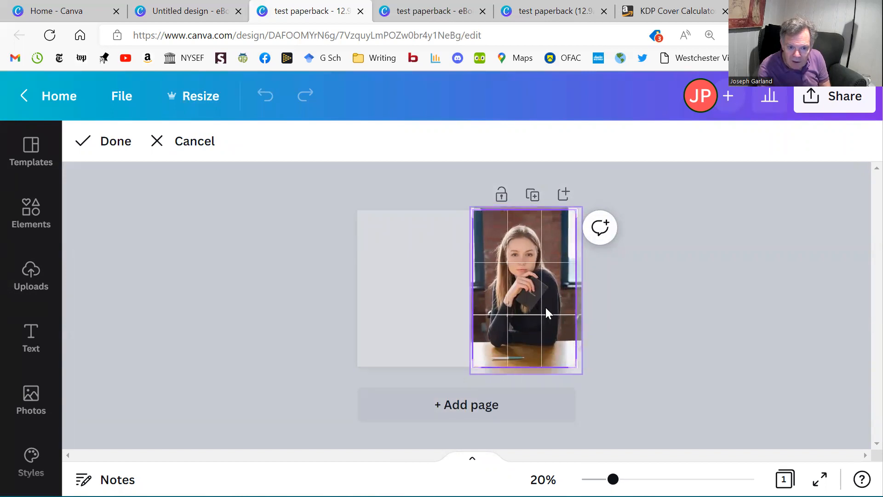
pyautogui.click(659, 311)
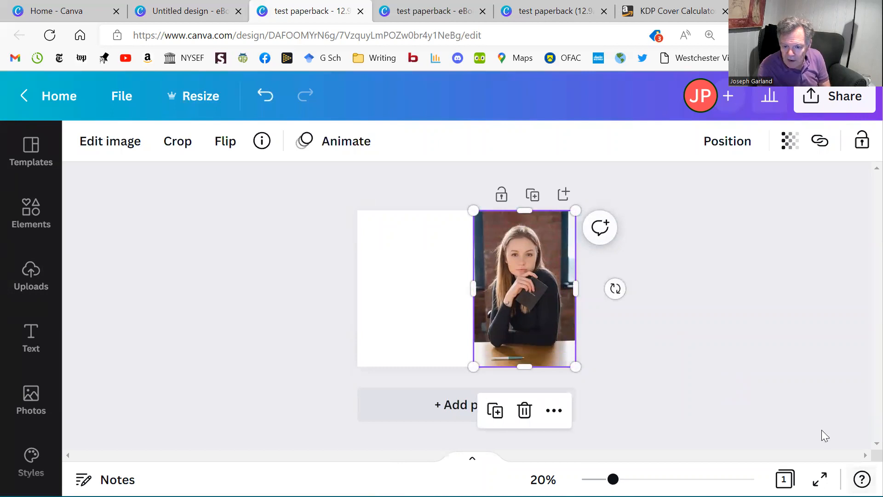
pyautogui.click(821, 479)
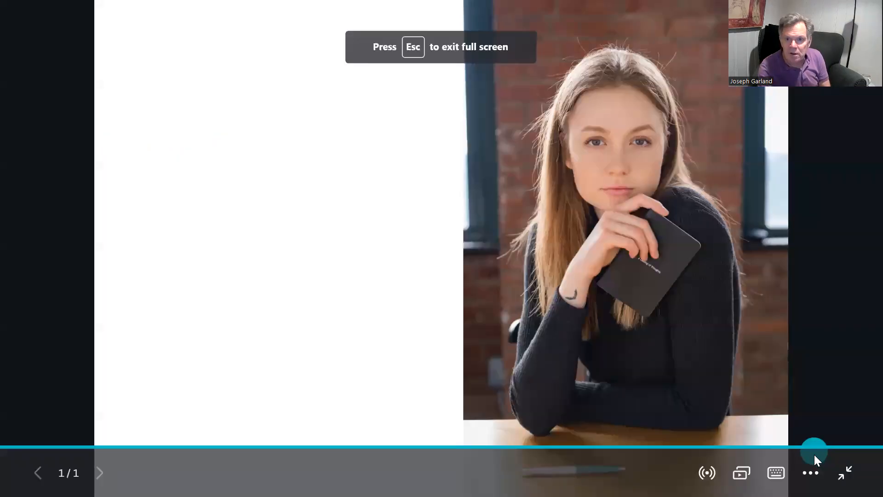
pyautogui.click(848, 473)
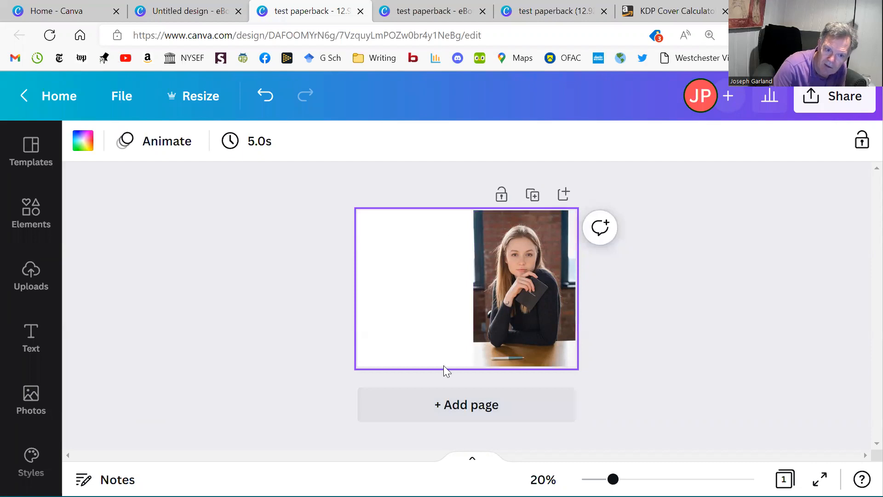
# Add a heading reading "Matty Troy & Me" with "a short romance" on a second line.
pyautogui.click(31, 335)
pyautogui.click(198, 283)
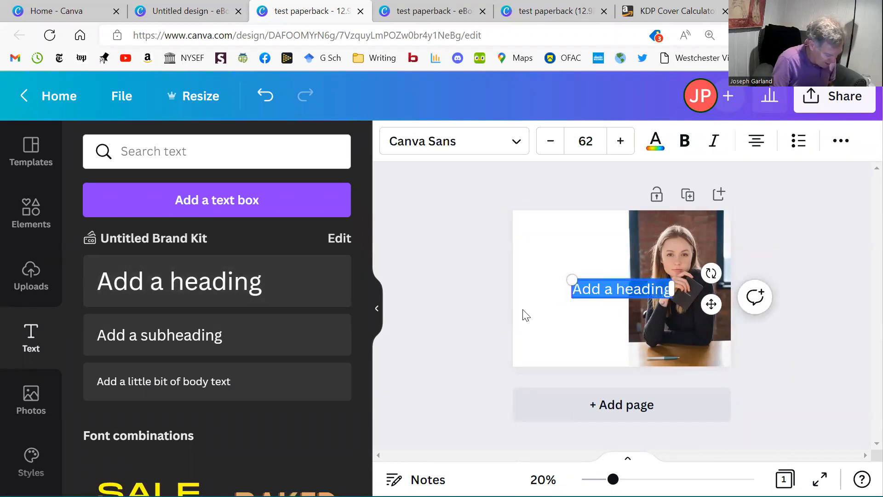
pyautogui.write('Matty')
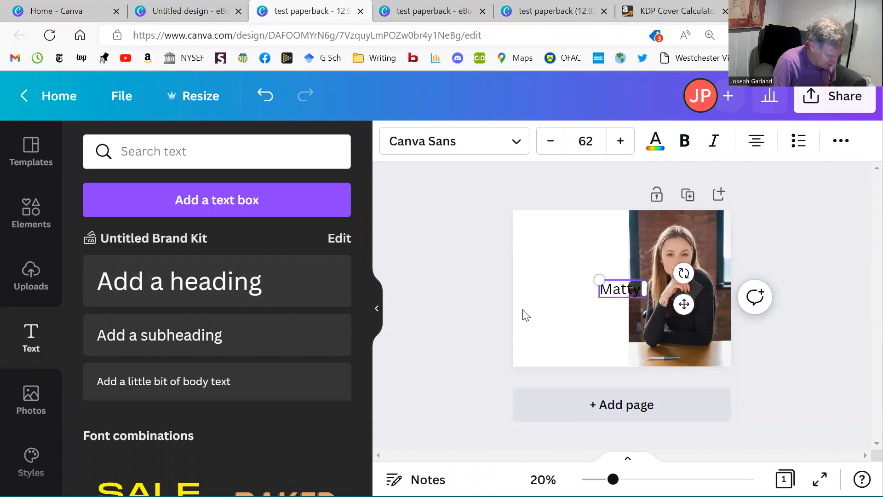
pyautogui.write(' Troy &')
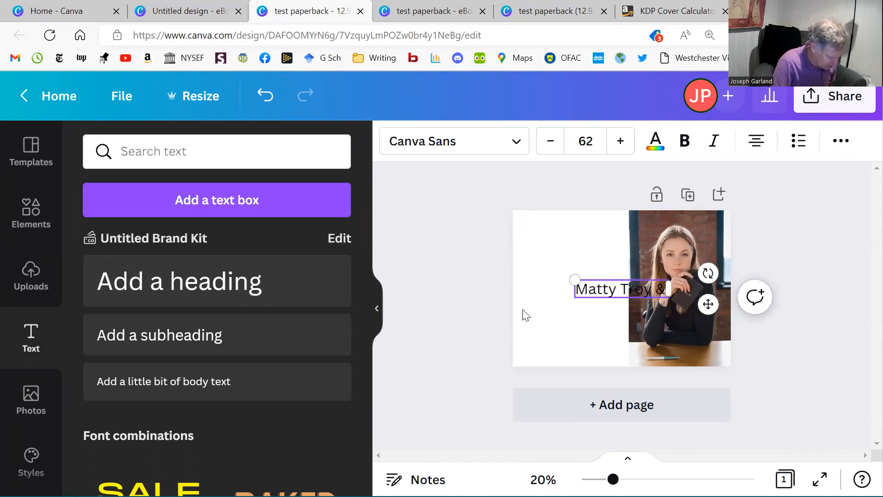
pyautogui.write(' Me')
pyautogui.press('Return')
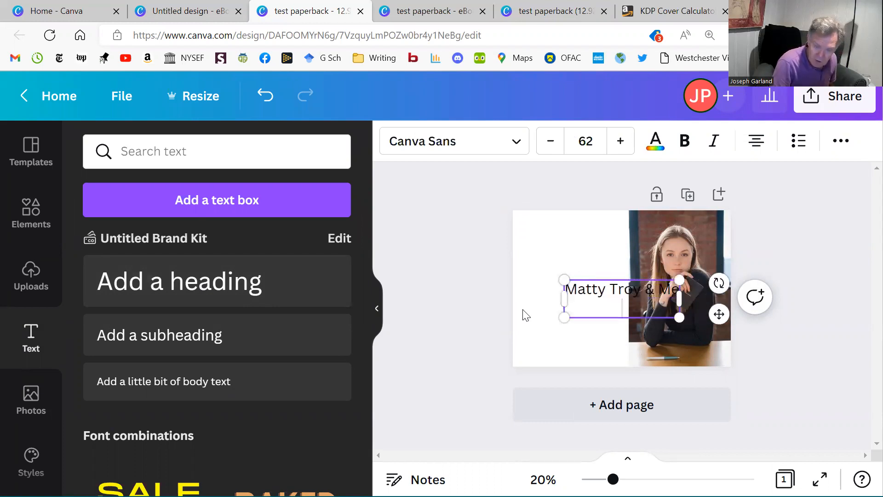
pyautogui.write('a shor')
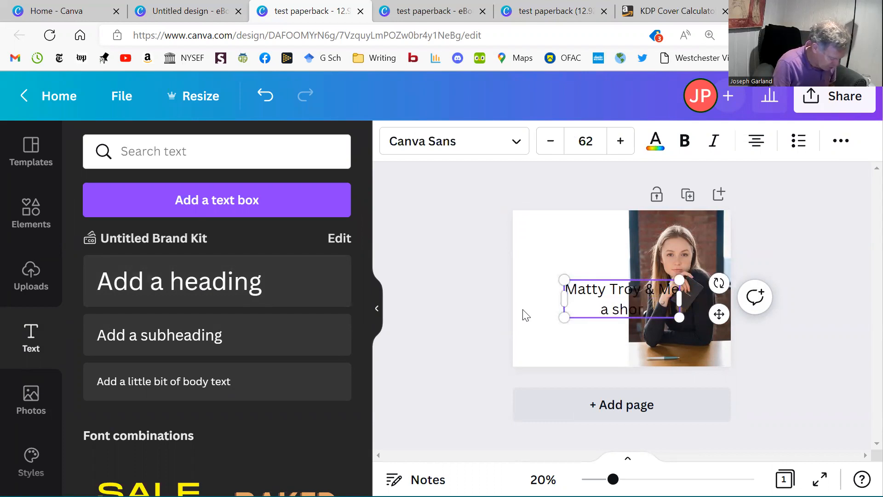
pyautogui.write('t romance')
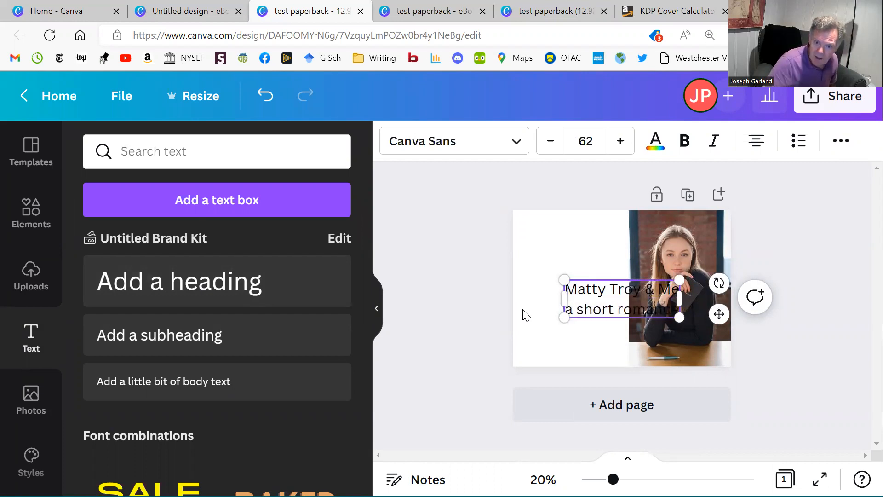
pyautogui.click(547, 237)
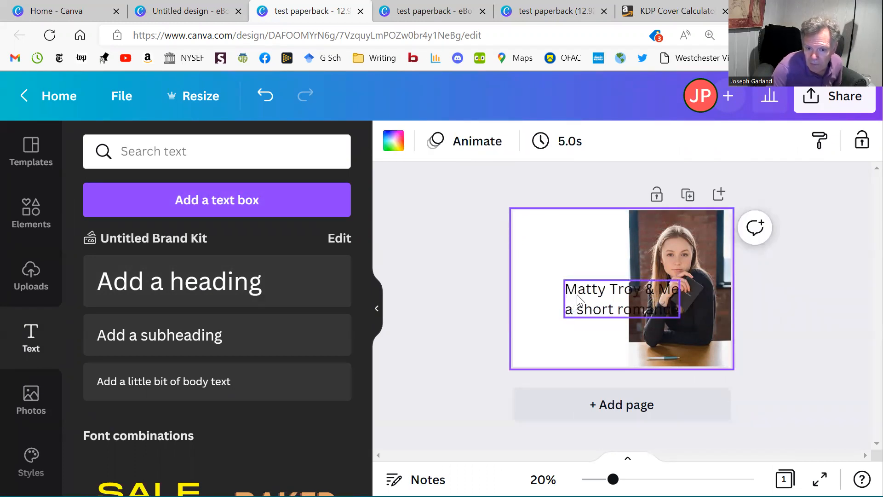
# Shift the heading towards the photo and colour both of its lines light grey #e8e8e9 from the photo colours.
pyautogui.moveTo(636, 309)
pyautogui.mouseDown()
pyautogui.moveTo(672, 329)
pyautogui.moveTo(627, 310)
pyautogui.mouseUp()
pyautogui.tripleClick(618, 303)
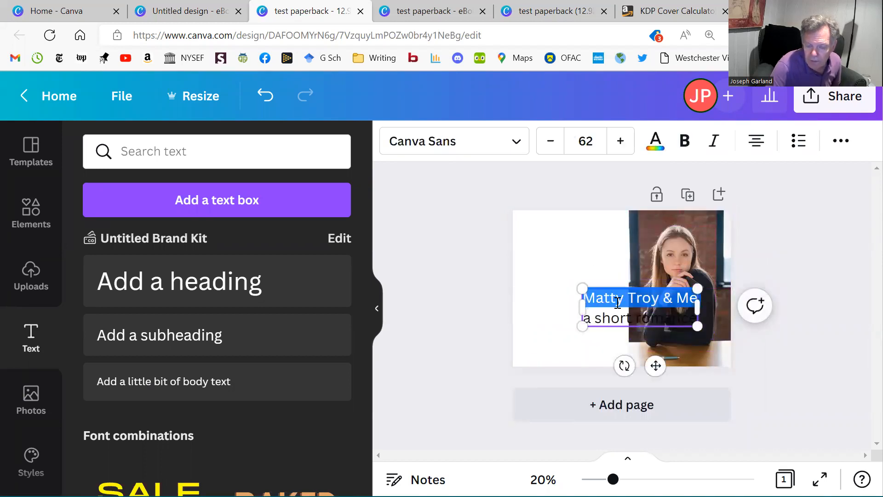
pyautogui.hotkey('ctrl', 'a')
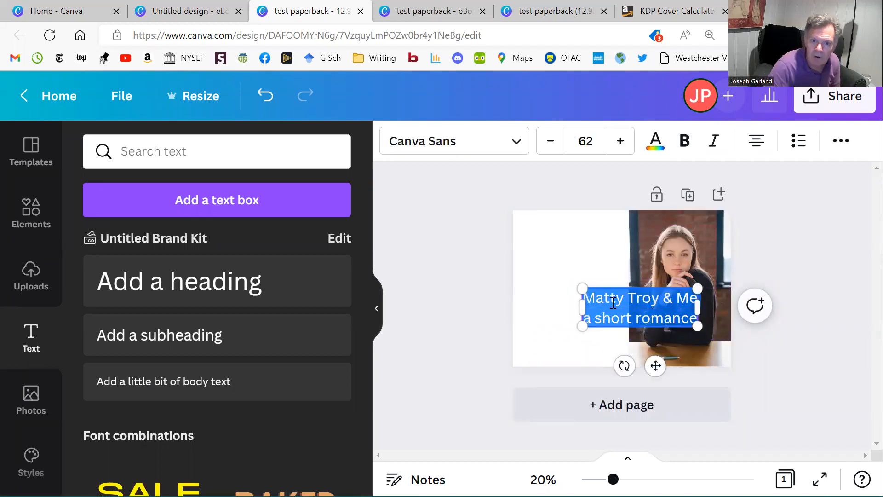
pyautogui.click(647, 145)
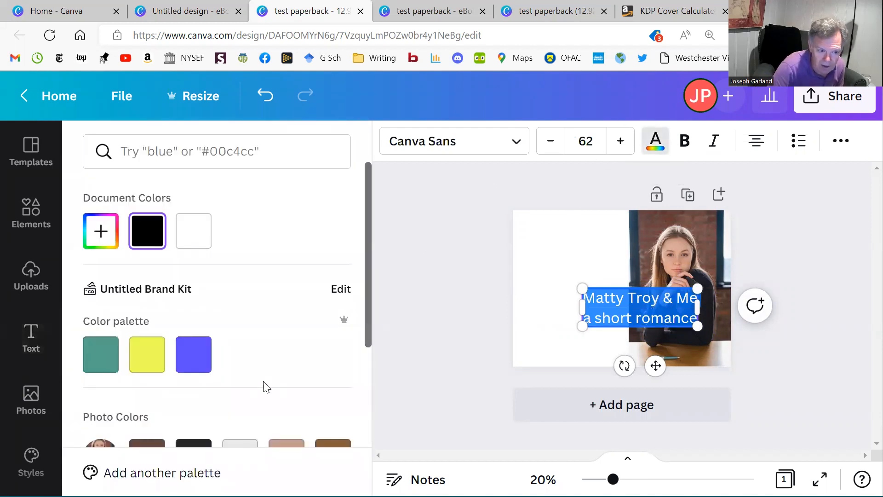
pyautogui.scroll(-3, 249, 386)
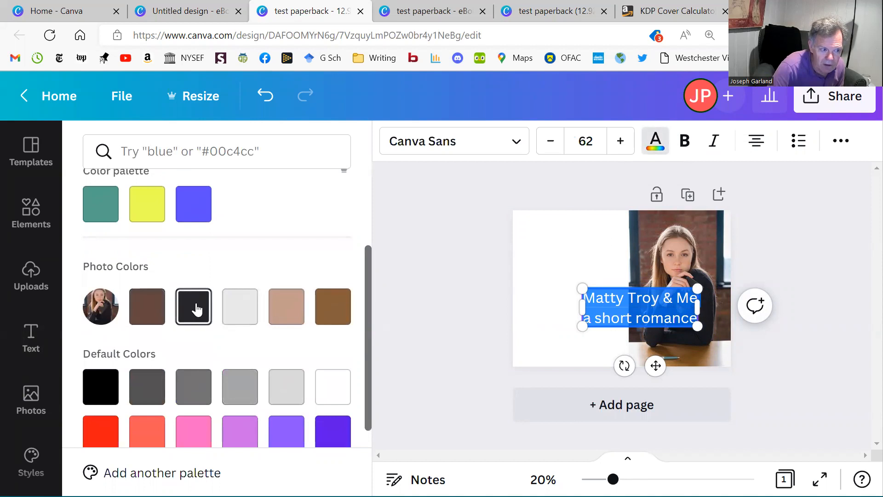
pyautogui.click(244, 319)
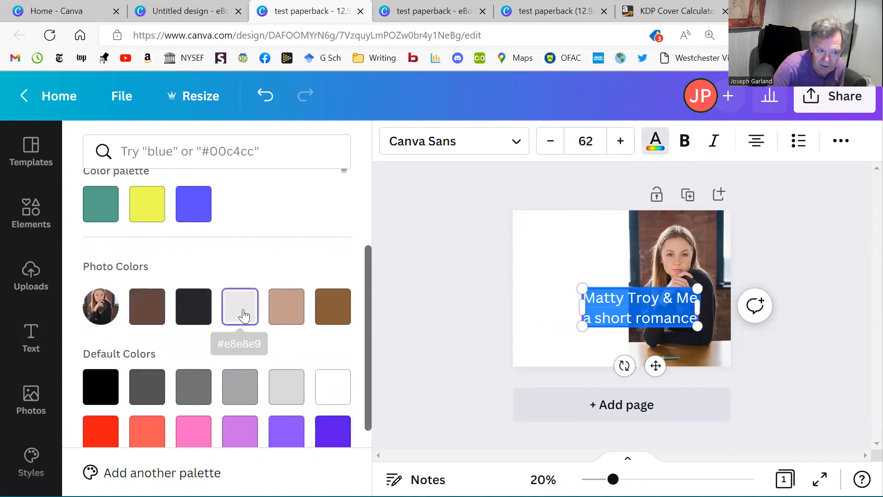
pyautogui.click(427, 282)
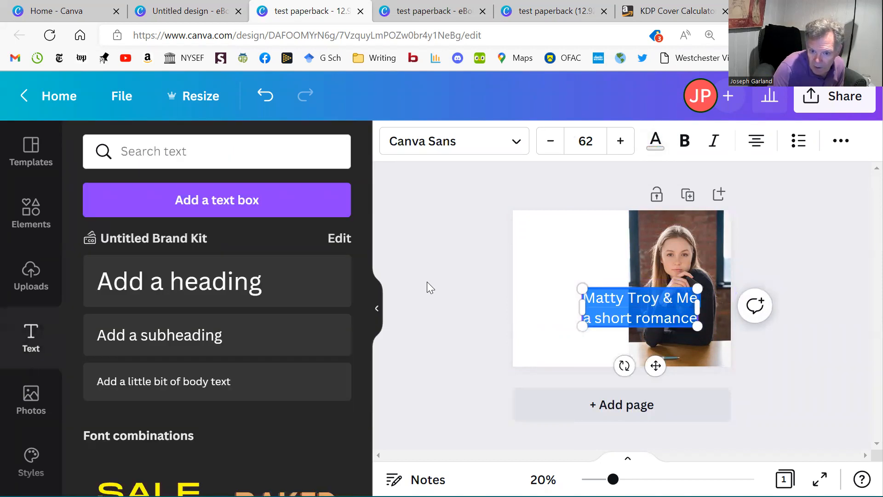
pyautogui.click(456, 291)
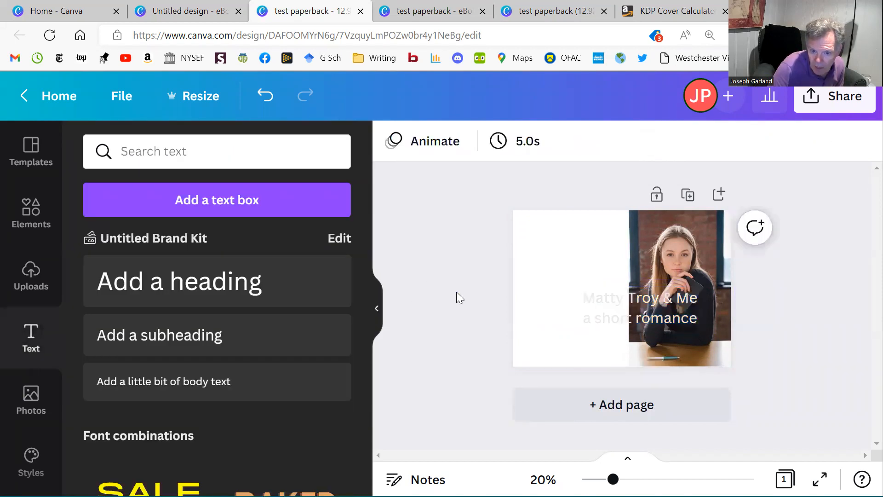
# Change the font of the two-line heading to Lustria.
pyautogui.click(590, 297)
pyautogui.tripleClick(589, 298)
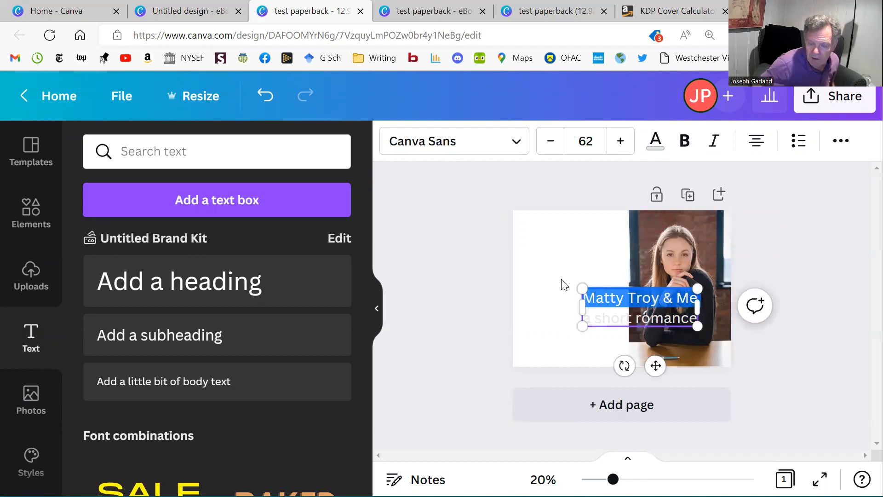
pyautogui.click(522, 146)
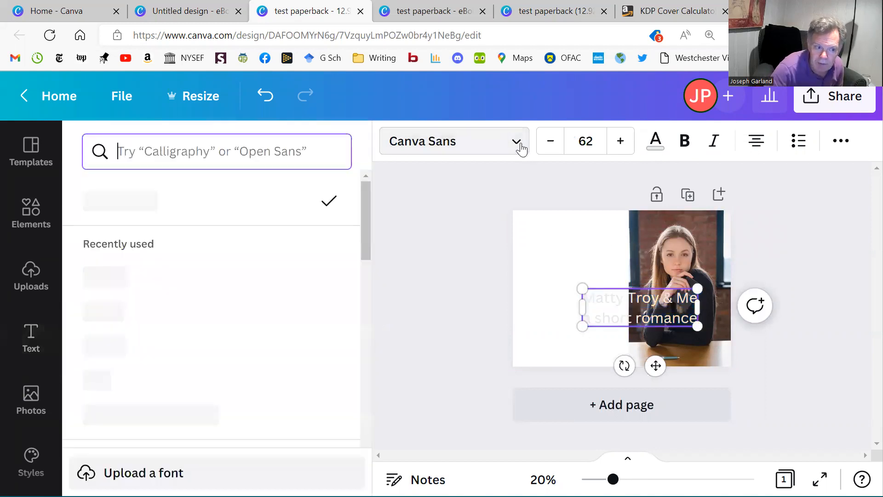
pyautogui.click(197, 276)
pyautogui.click(408, 286)
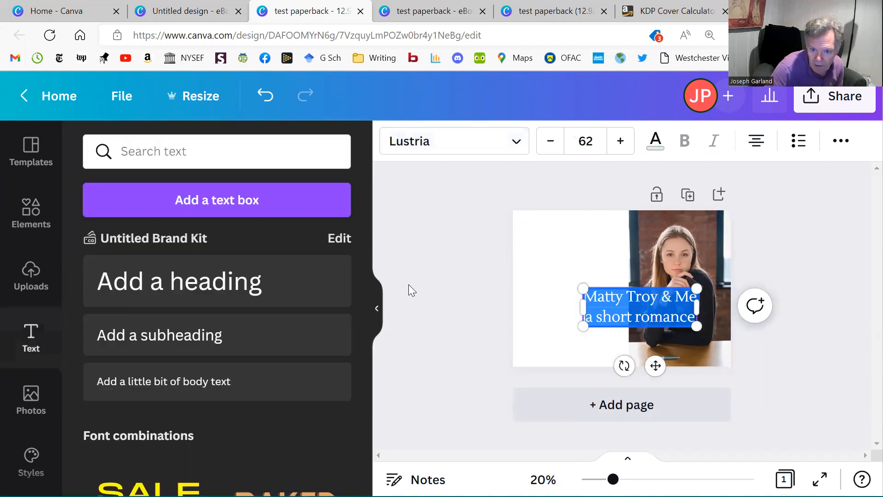
# Narrow the heading's text box to fit the photo's width and position it over the photo's lower half.
pyautogui.moveTo(656, 304); pyautogui.dragTo(670, 303)
pyautogui.click(771, 334)
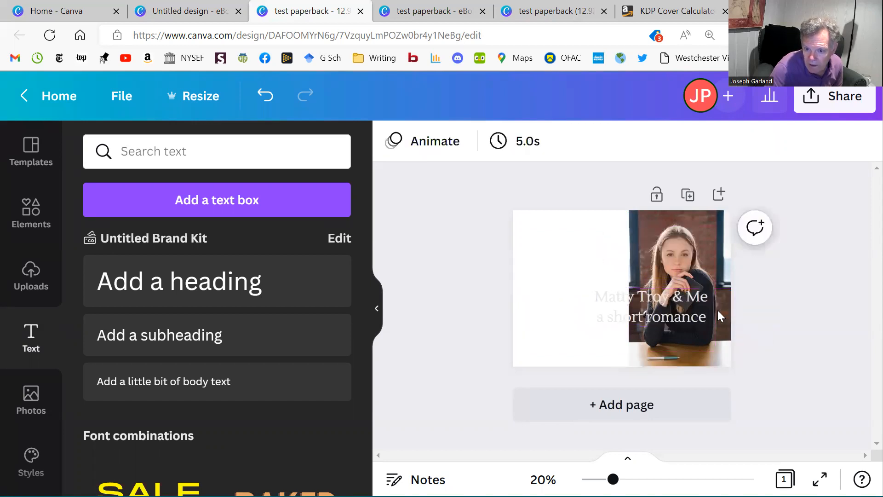
pyautogui.click(634, 308)
pyautogui.moveTo(593, 307); pyautogui.dragTo(620, 307)
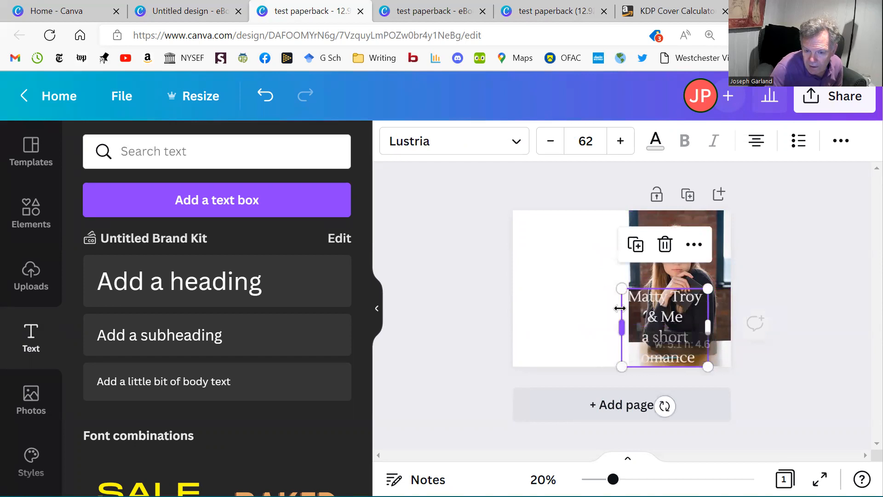
pyautogui.click(465, 259)
pyautogui.moveTo(656, 334); pyautogui.dragTo(674, 331)
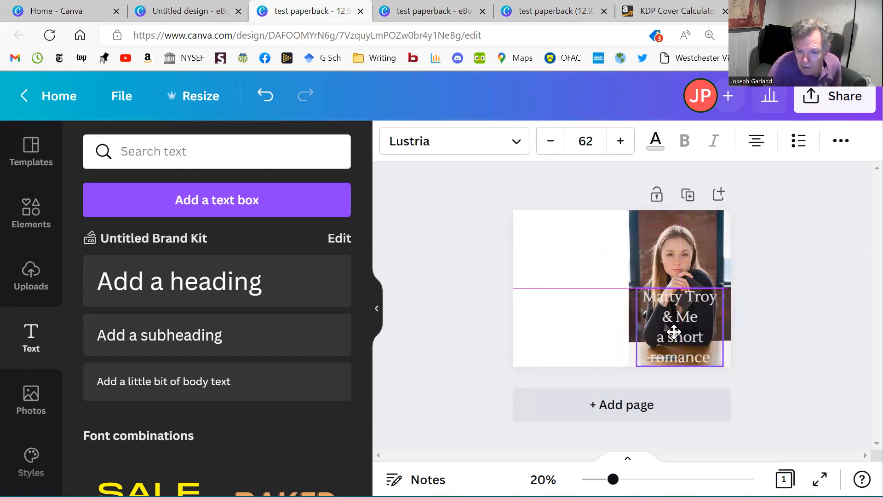
pyautogui.moveTo(674, 331); pyautogui.dragTo(674, 332)
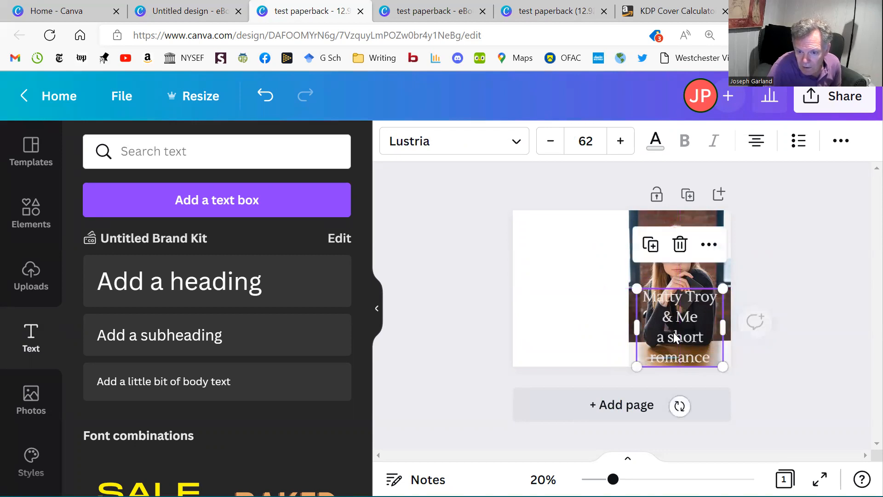
pyautogui.click(751, 396)
# Reduce the font size of the "a short romance" line to 32.
pyautogui.click(682, 332)
pyautogui.tripleClick(683, 331)
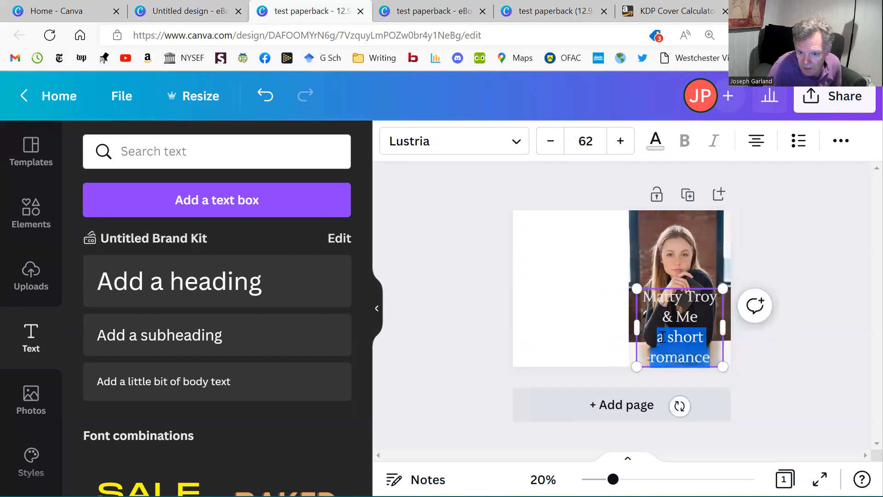
pyautogui.click(550, 142)
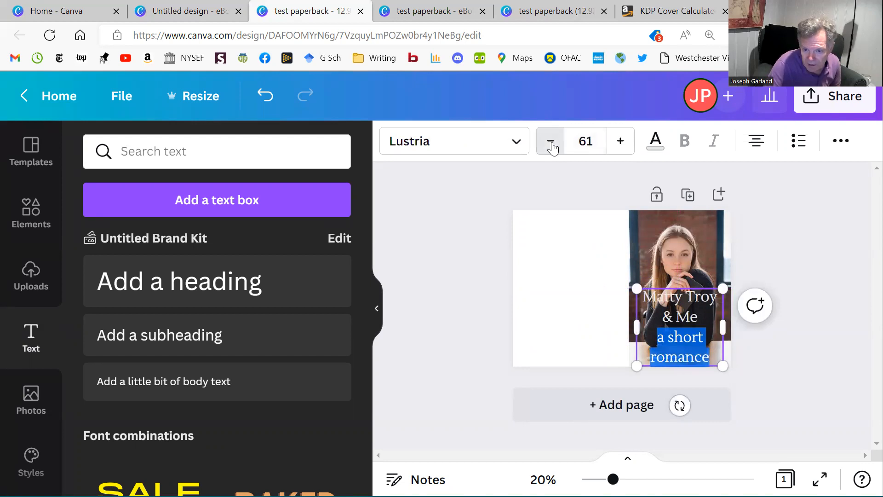
pyautogui.click(551, 142)
pyautogui.click(550, 141)
pyautogui.click(550, 142)
pyautogui.click(551, 142)
pyautogui.click(552, 146)
pyautogui.click(552, 147)
pyautogui.click(552, 146)
pyautogui.click(553, 147)
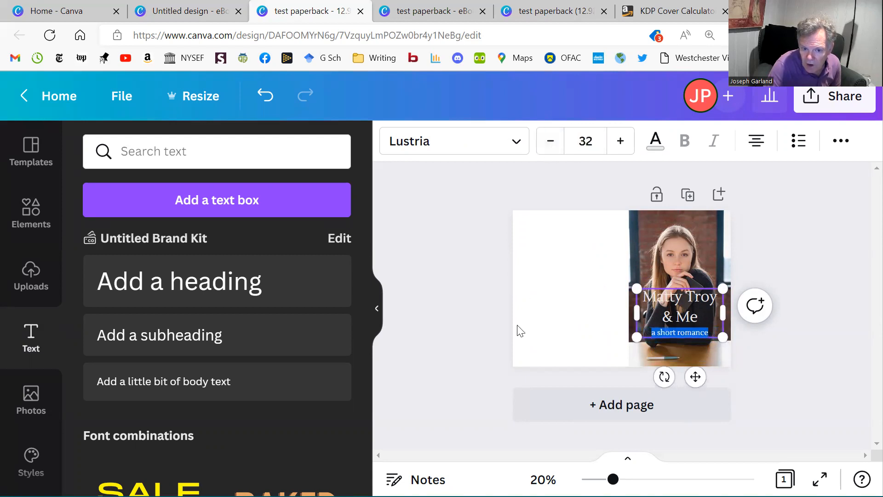
pyautogui.click(456, 288)
# Reduce the font size of the "Matty Troy & Me" title line to 49.
pyautogui.click(651, 297)
pyautogui.doubleClick(652, 297)
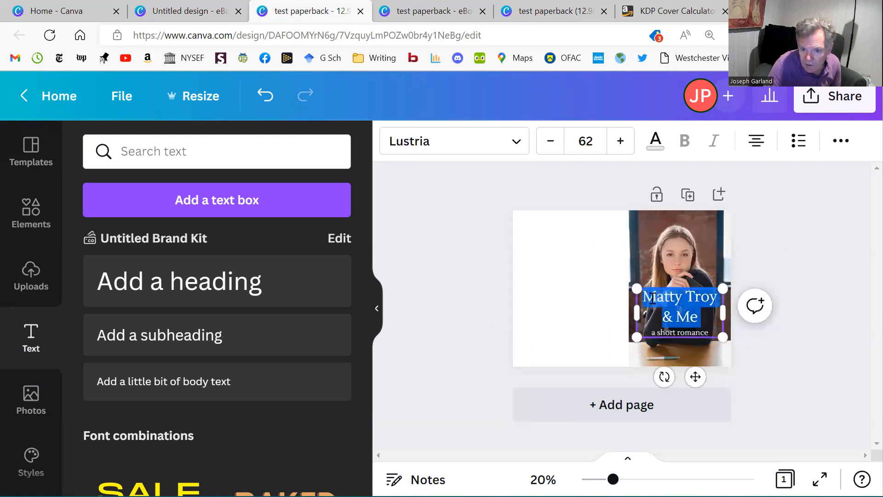
pyautogui.click(556, 143)
pyautogui.click(556, 143)
pyautogui.click(556, 144)
pyautogui.click(556, 143)
pyautogui.click(556, 143)
pyautogui.click(556, 144)
pyautogui.click(556, 144)
pyautogui.click(557, 144)
pyautogui.click(557, 145)
pyautogui.click(557, 144)
pyautogui.click(557, 145)
pyautogui.click(557, 145)
pyautogui.click(556, 145)
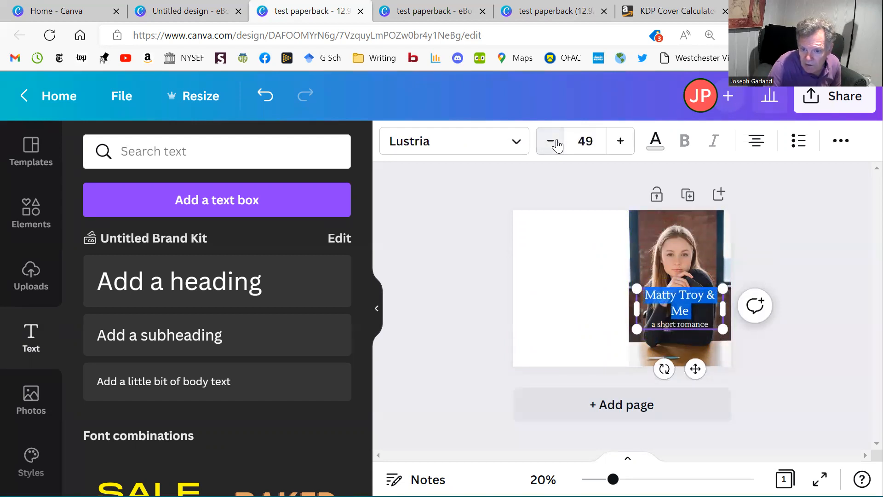
pyautogui.click(485, 288)
# Narrow the text box so "& Me" wraps onto its own line, and centre it slightly lower on the photo.
pyautogui.click(690, 316)
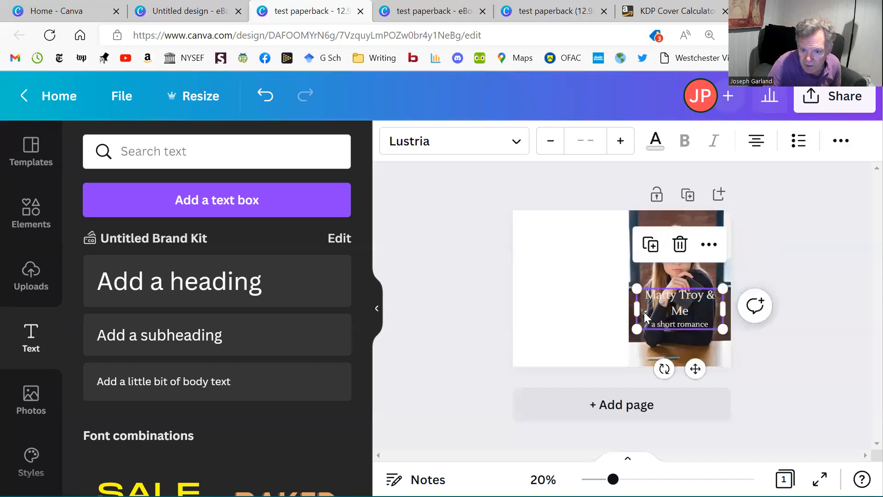
pyautogui.moveTo(637, 307); pyautogui.dragTo(680, 324)
pyautogui.click(777, 402)
pyautogui.click(691, 315)
pyautogui.click(751, 350)
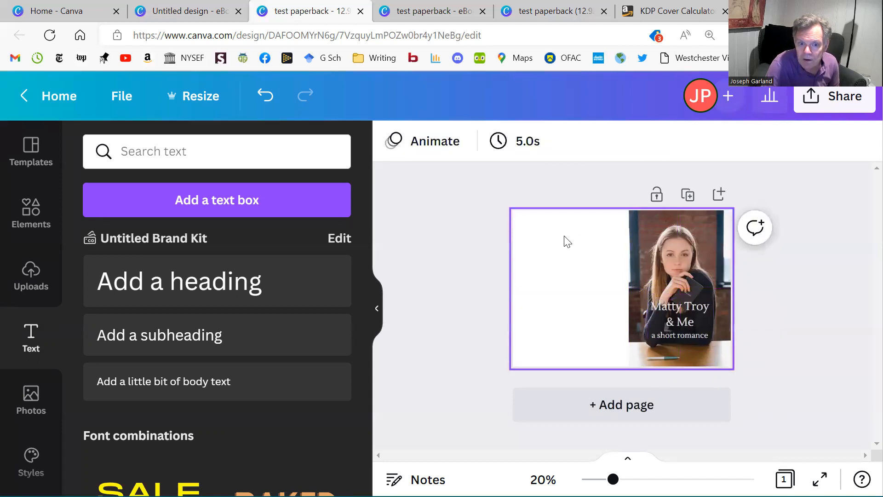
# Keep the title block centre-aligned and move it further down, towards the desk in the photo.
pyautogui.click(683, 324)
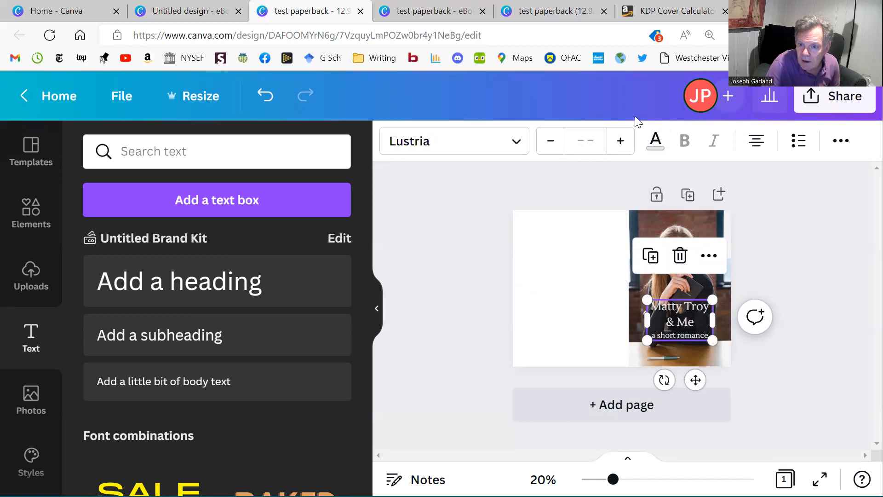
pyautogui.click(757, 140)
pyautogui.click(757, 138)
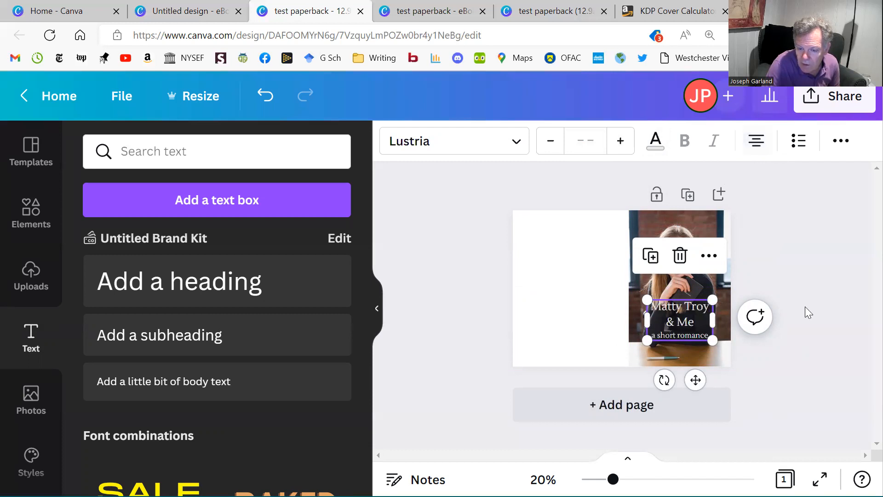
pyautogui.click(804, 359)
pyautogui.moveTo(674, 320); pyautogui.dragTo(675, 327)
pyautogui.click(810, 357)
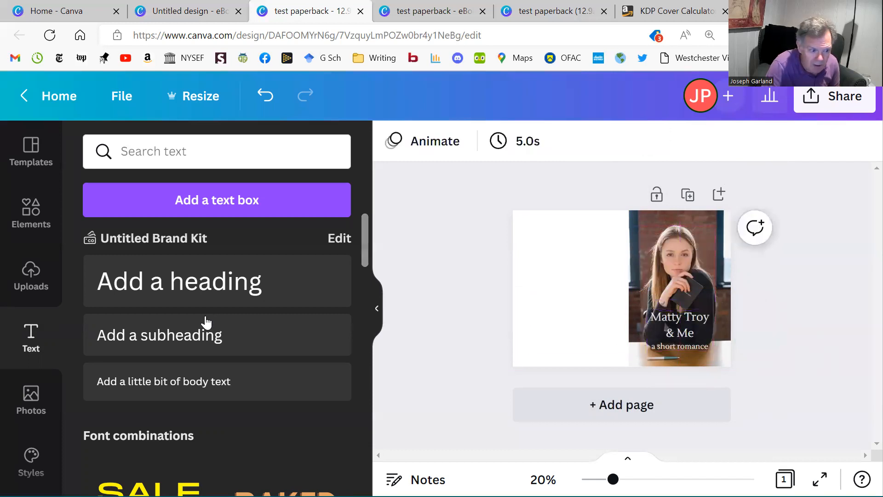
# Add a subheading containing the author's name.
pyautogui.click(198, 339)
pyautogui.click(594, 289)
pyautogui.tripleClick(594, 289)
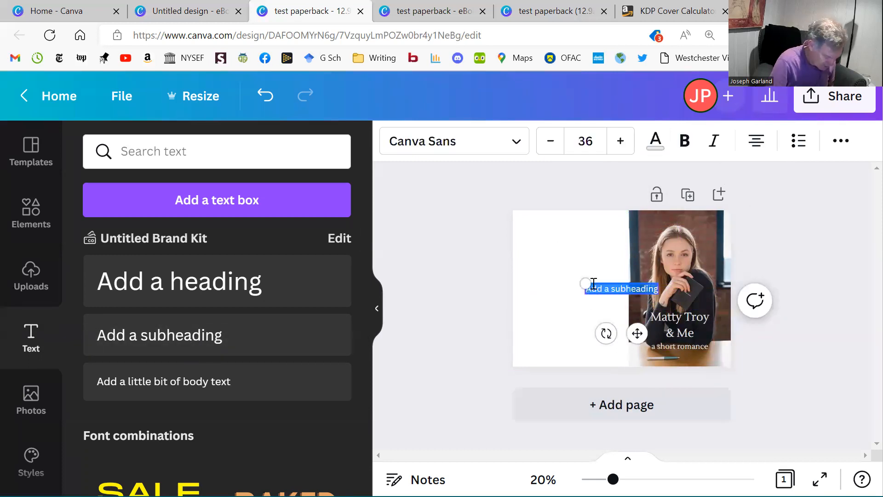
pyautogui.write('P. Garland')
pyautogui.click(576, 306)
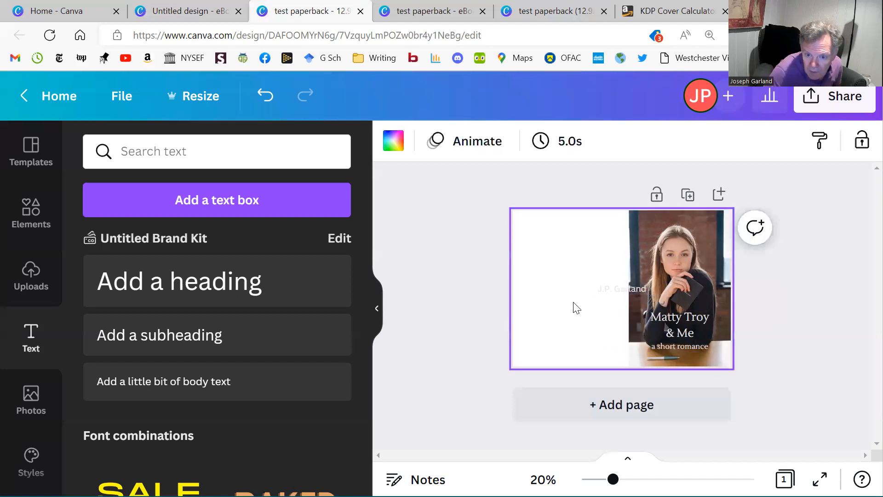
# Change the font of the author's name text to Lustria.
pyautogui.click(611, 295)
pyautogui.click(612, 295)
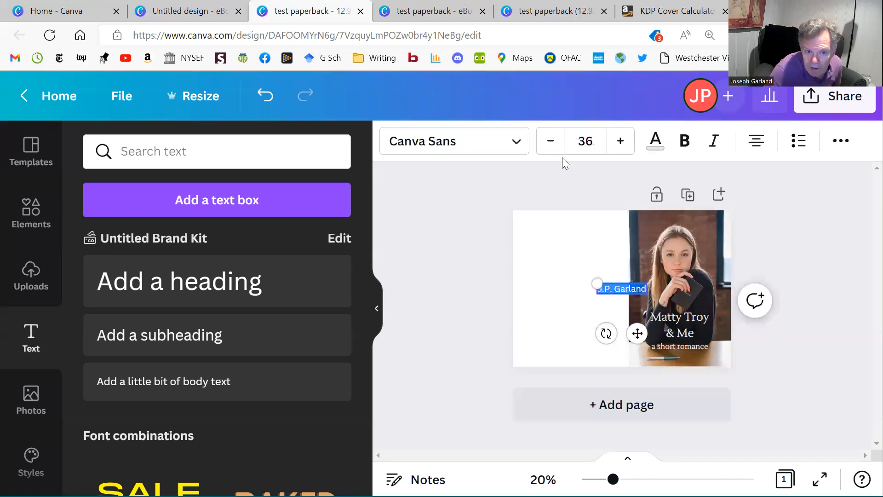
pyautogui.click(518, 142)
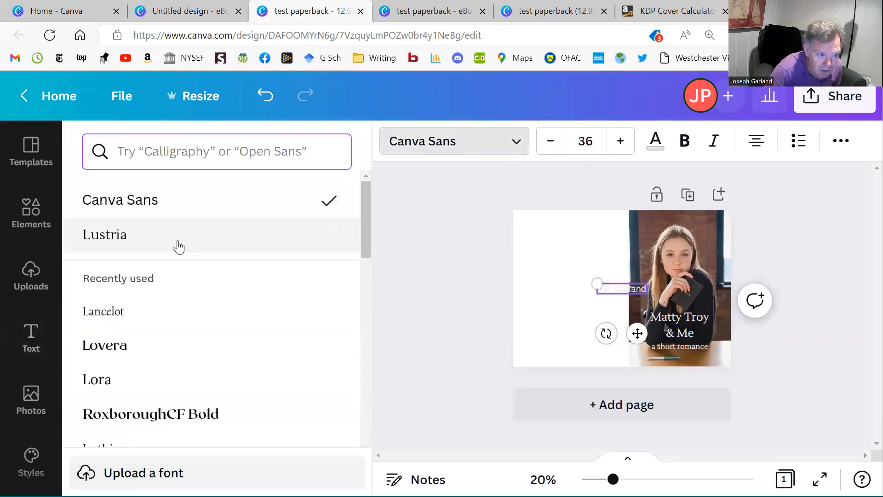
pyautogui.click(175, 237)
pyautogui.click(392, 304)
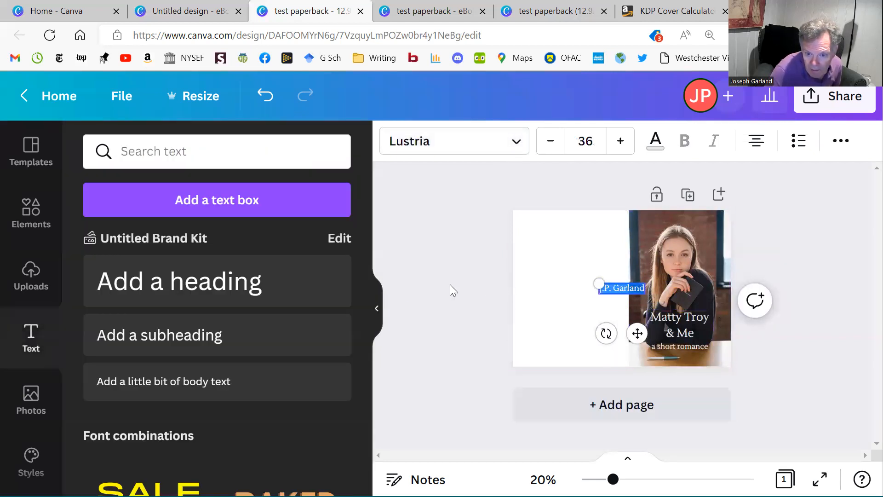
# Move the author's name onto the front cover, centred above the woman's head near the photo's upper edge.
pyautogui.click(585, 302)
pyautogui.moveTo(631, 289); pyautogui.dragTo(688, 220)
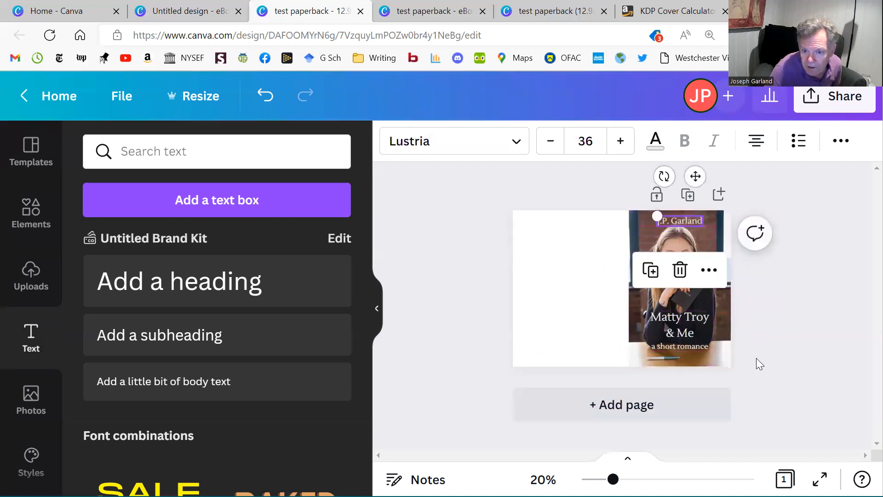
pyautogui.click(757, 358)
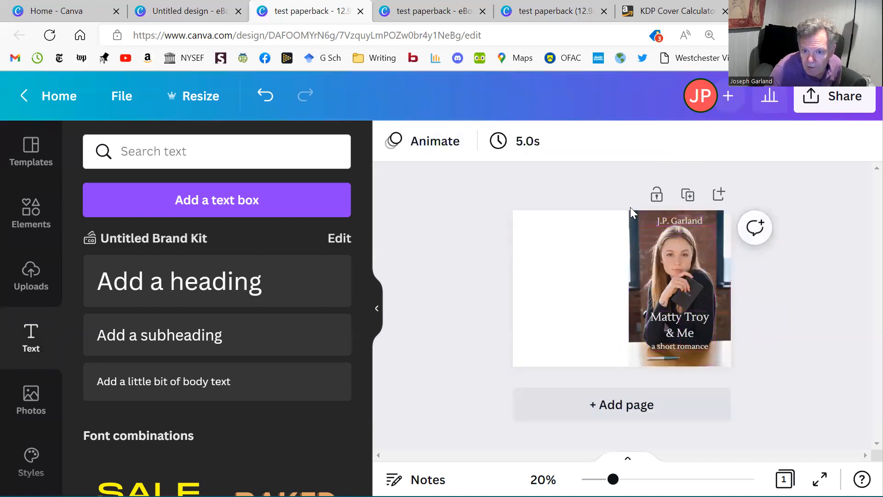
# Reposition the front cover photo slightly lower inside its crop frame and apply the crop.
pyautogui.doubleClick(639, 245)
pyautogui.click(792, 370)
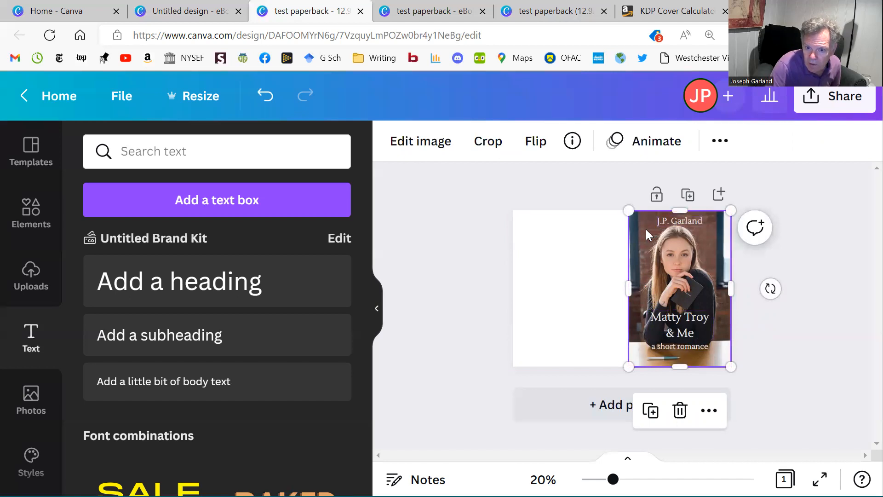
pyautogui.doubleClick(639, 245)
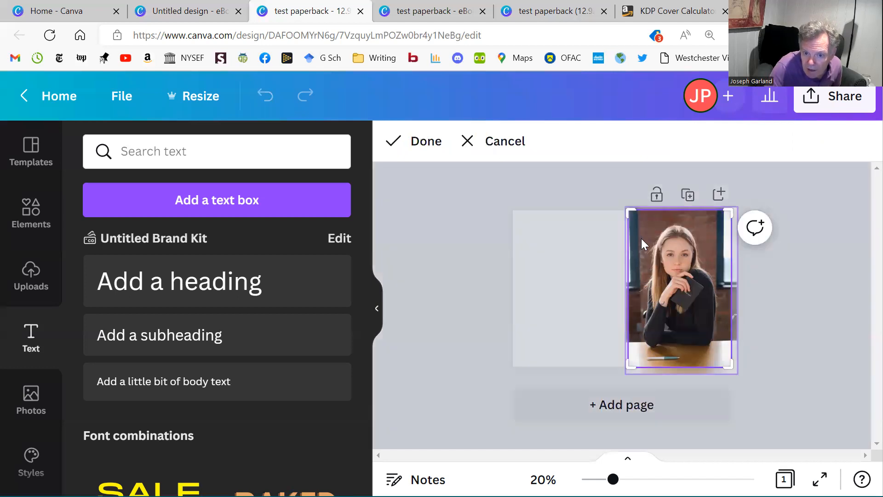
pyautogui.moveTo(643, 244); pyautogui.dragTo(755, 304)
pyautogui.click(787, 317)
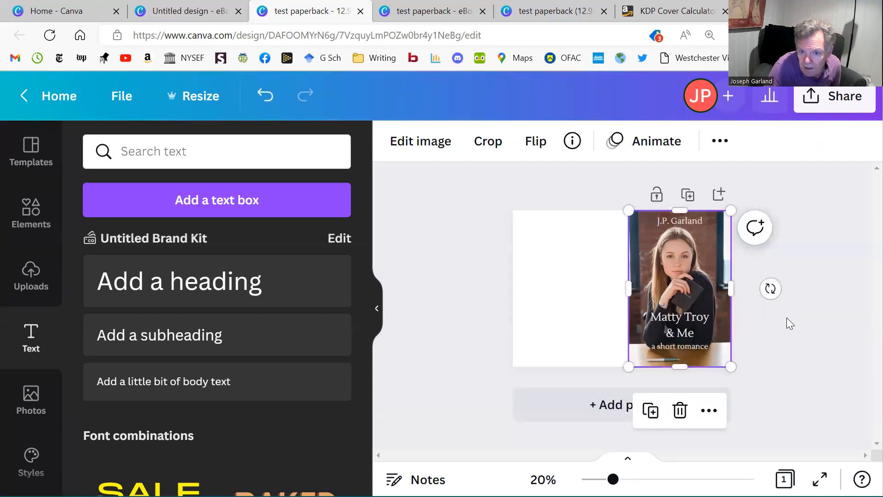
pyautogui.click(778, 333)
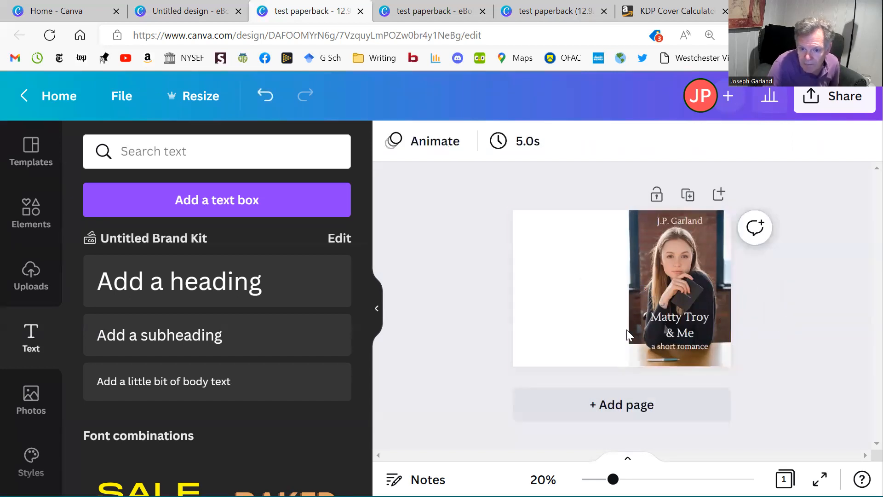
# Try several of the photo's colours as the page background and settle on the light grey one.
pyautogui.click(577, 265)
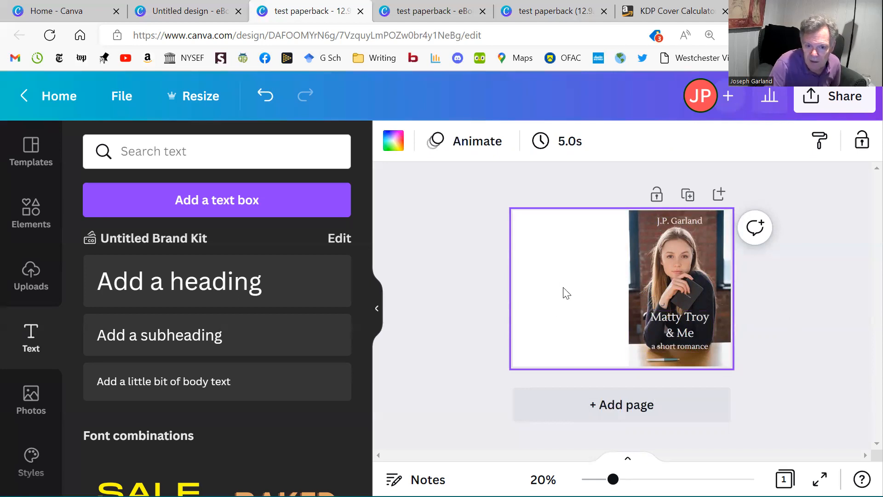
pyautogui.click(393, 140)
pyautogui.scroll(-3, 207, 357)
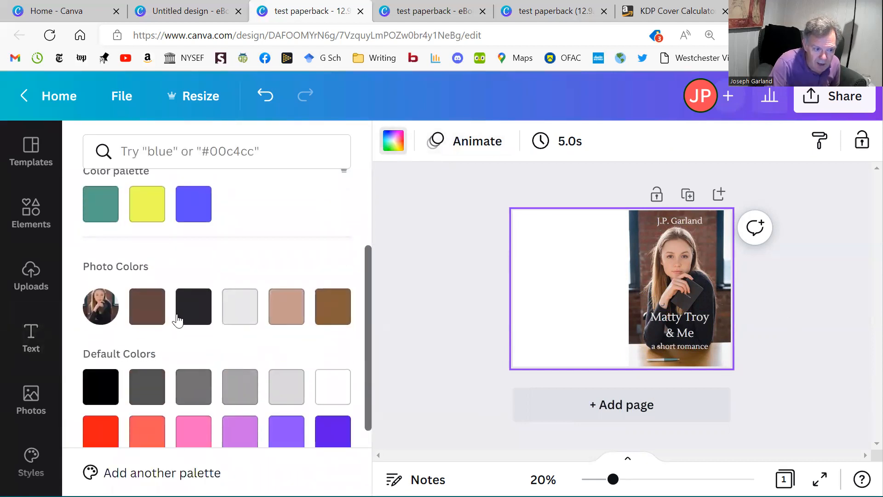
pyautogui.click(148, 305)
pyautogui.click(189, 312)
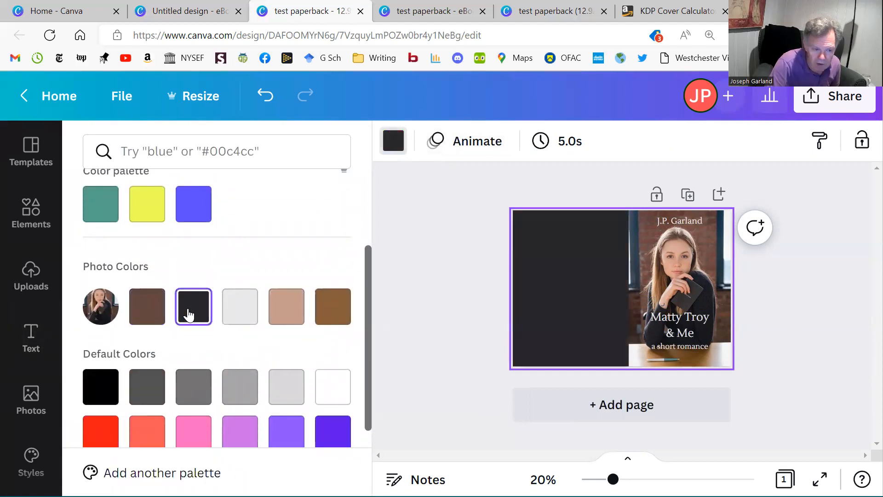
pyautogui.click(322, 315)
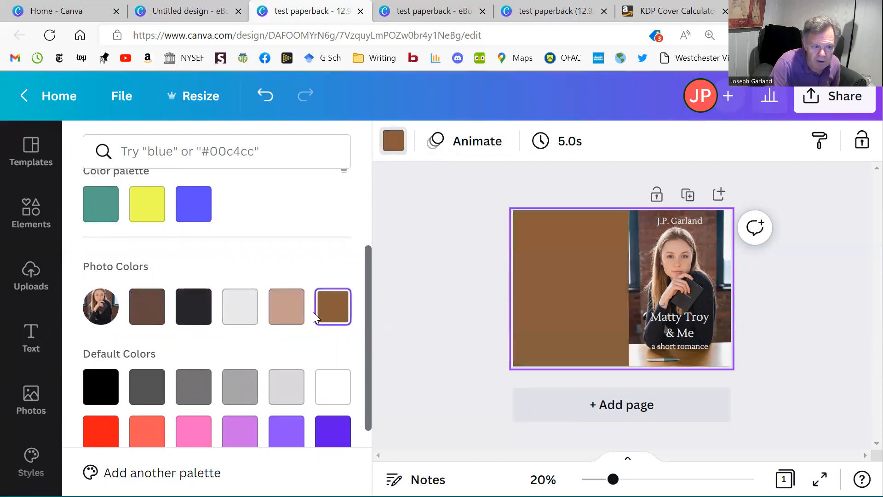
pyautogui.click(283, 308)
pyautogui.click(245, 309)
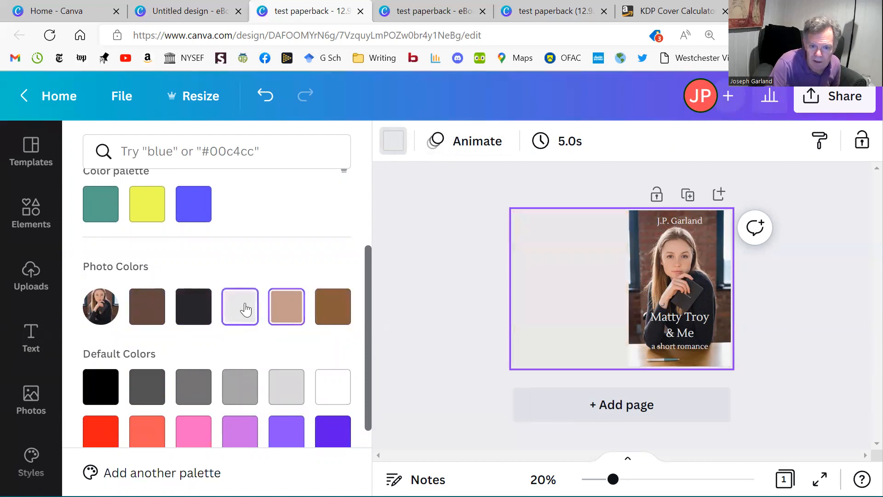
pyautogui.click(464, 277)
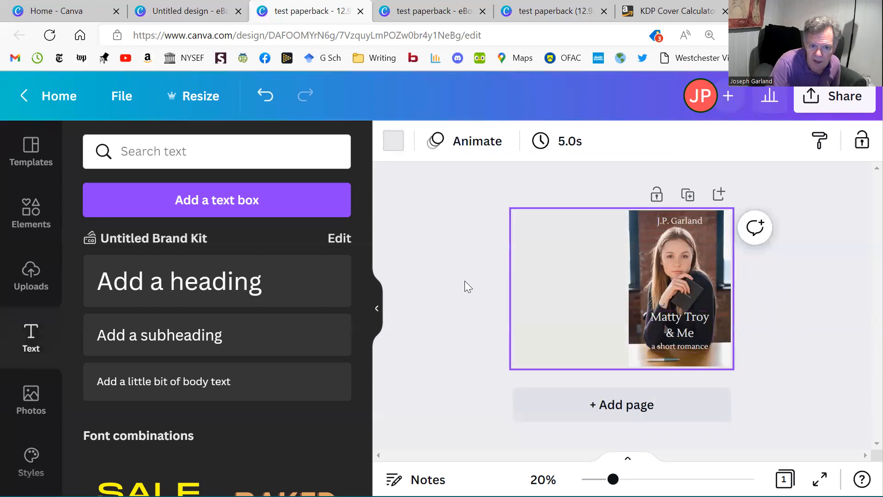
pyautogui.click(465, 282)
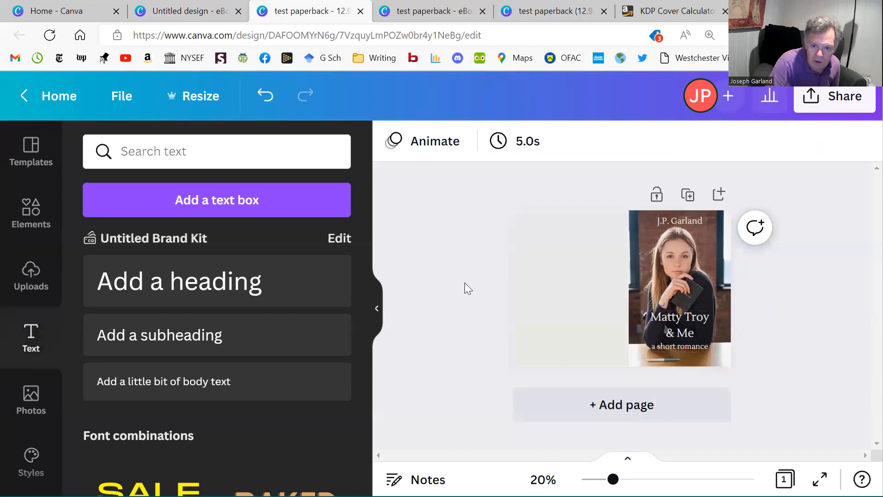
# Add a subheading reading "Matty Troy & Me" as the spine text.
pyautogui.click(172, 346)
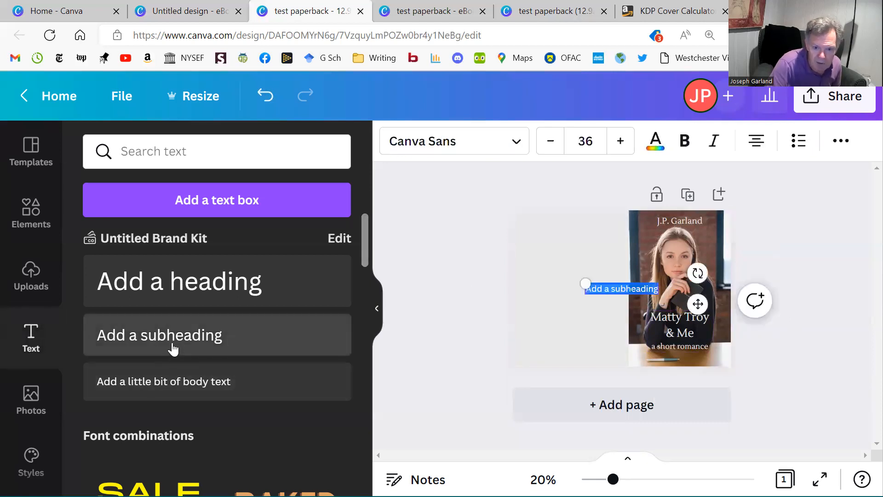
pyautogui.click(600, 292)
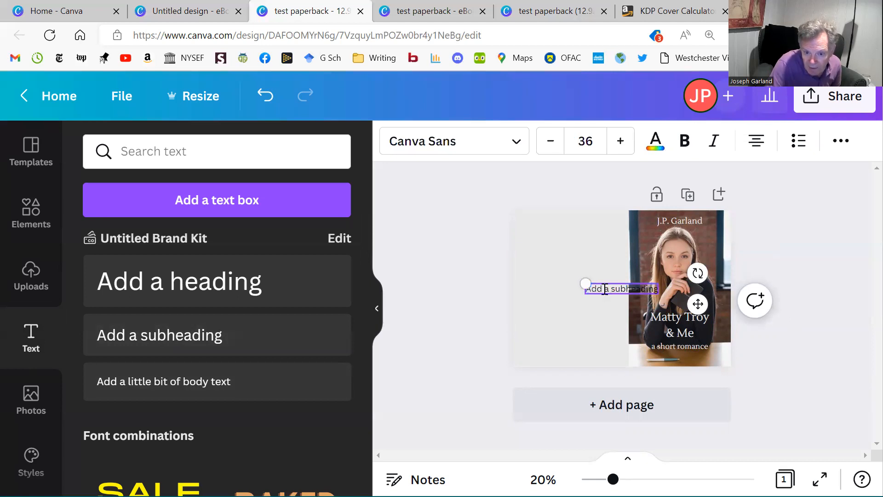
pyautogui.tripleClick(605, 288)
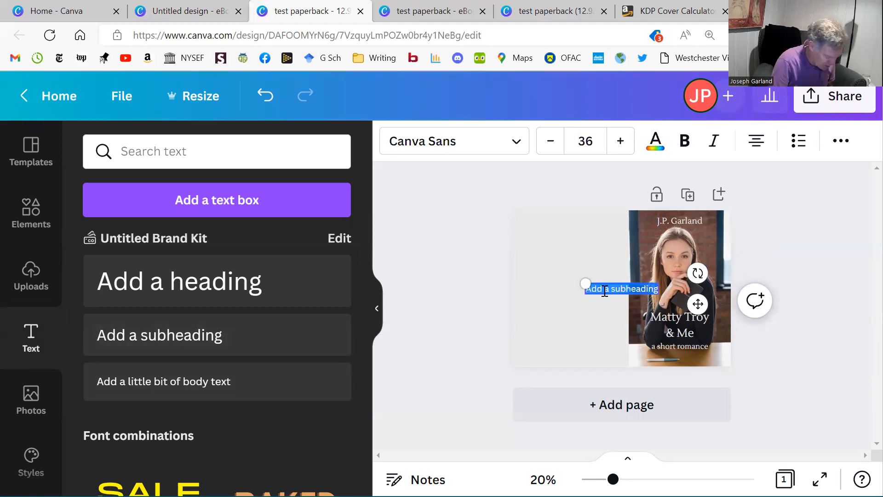
pyautogui.write('Matty T')
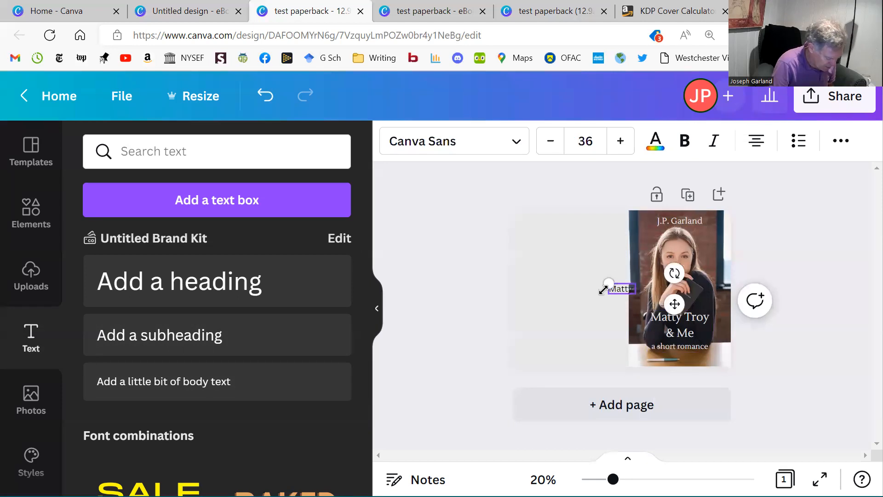
pyautogui.write('roy &')
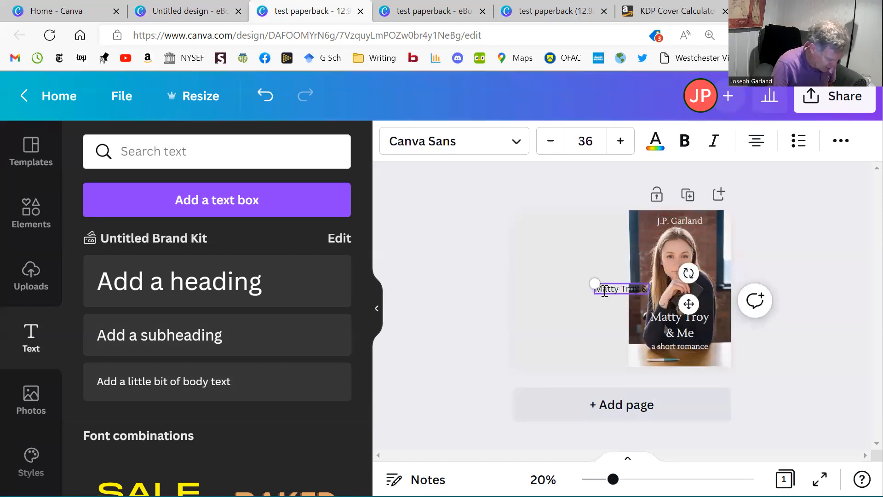
pyautogui.write(' Me')
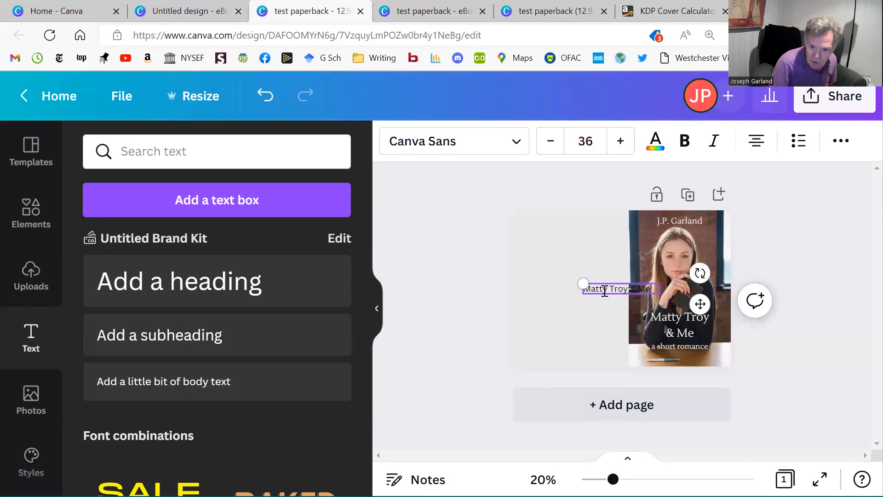
pyautogui.write(' by Joseph')
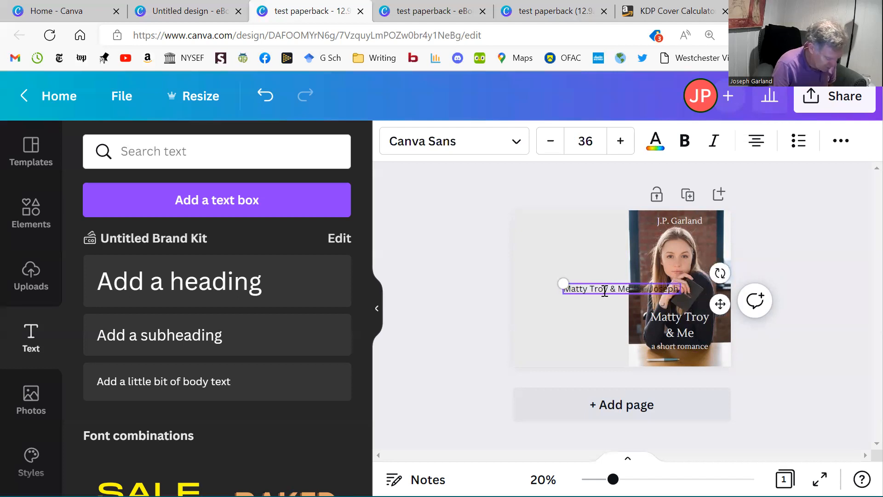
# Complete the spine text with the author's initials and surname after the title, separated by a wide gap.
pyautogui.press('BackSpace')
pyautogui.press('BackSpace')
pyautogui.press('BackSpace')
pyautogui.press('BackSpace')
pyautogui.press('BackSpace')
pyautogui.press('BackSpace')
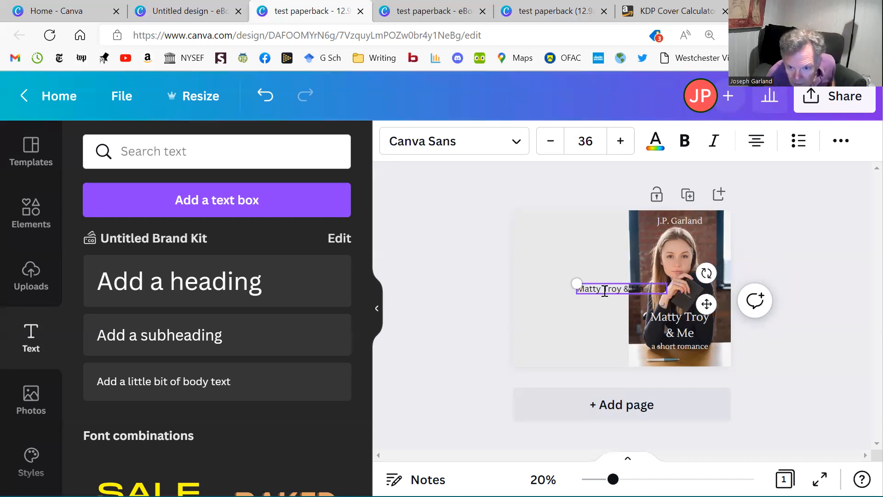
pyautogui.press('BackSpace')
pyautogui.press('BackSpace')
pyautogui.write('J.P')
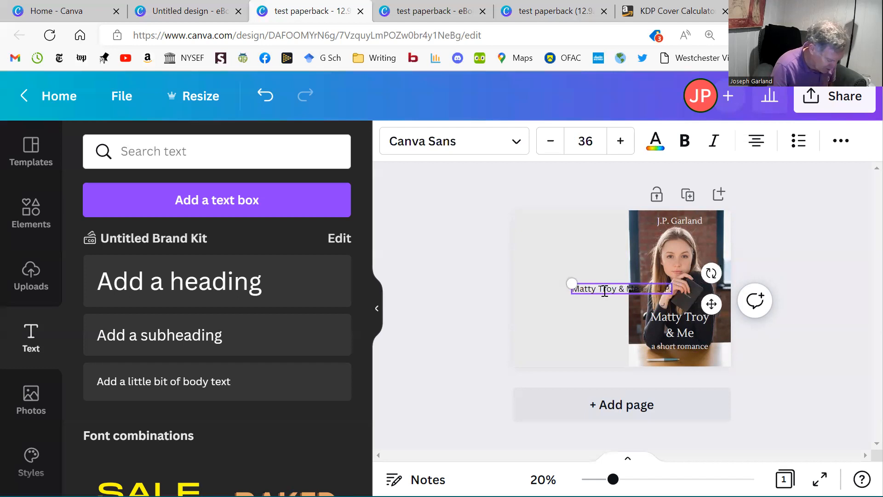
pyautogui.write('. Garlandd')
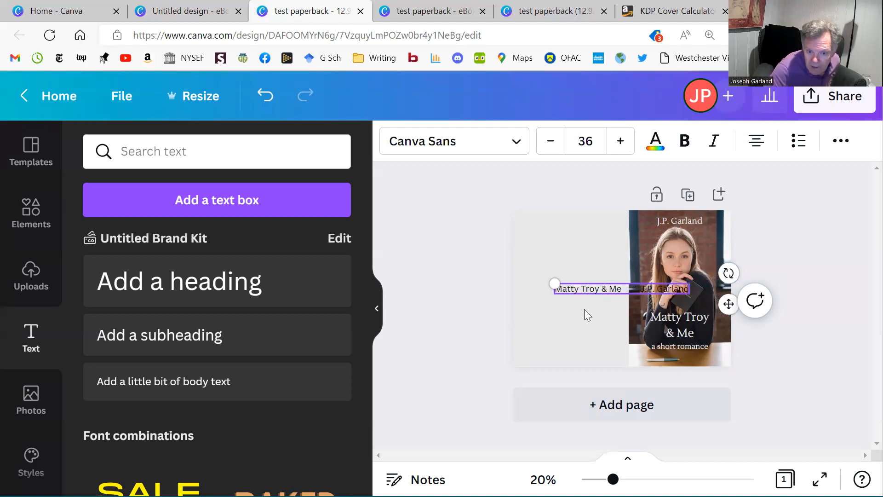
pyautogui.click(561, 314)
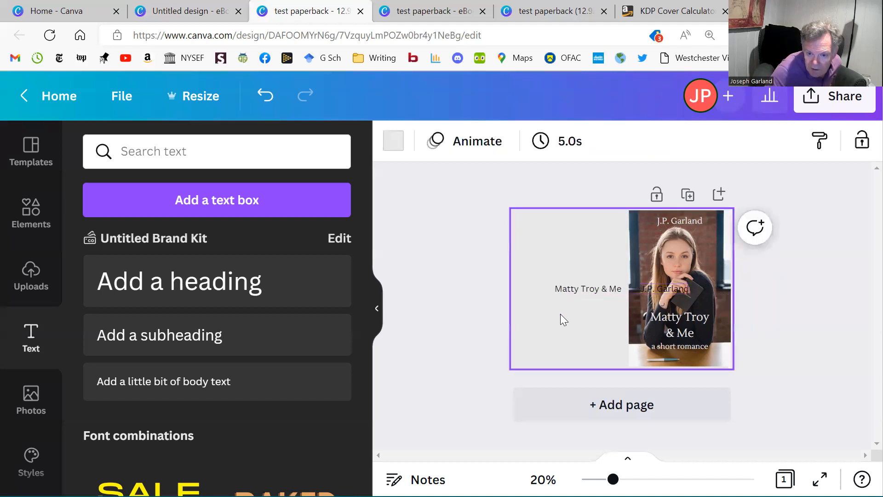
# Rotate the spine text 90° clockwise so it reads downwards beside the front cover photo.
pyautogui.click(574, 287)
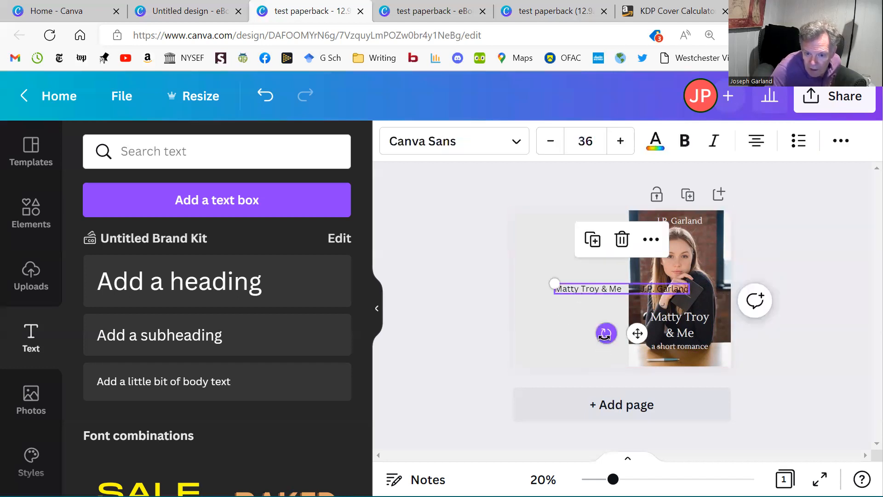
pyautogui.moveTo(606, 335); pyautogui.dragTo(448, 279)
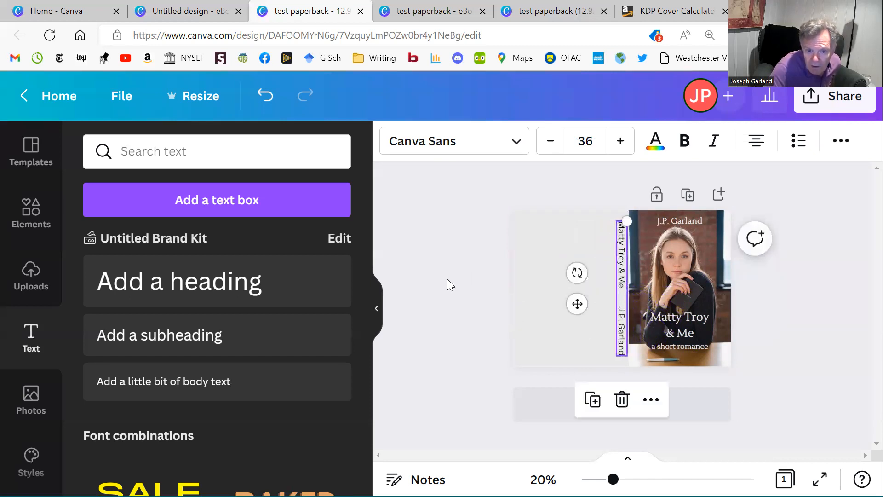
pyautogui.click(537, 256)
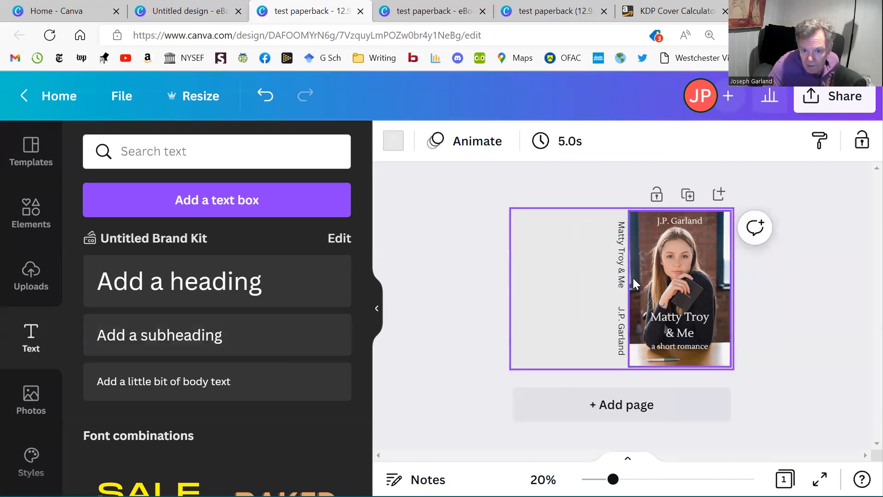
# Align the rotated spine text with the horizontal and vertical centre guides of the page.
pyautogui.click(622, 287)
pyautogui.moveTo(622, 286); pyautogui.dragTo(623, 289)
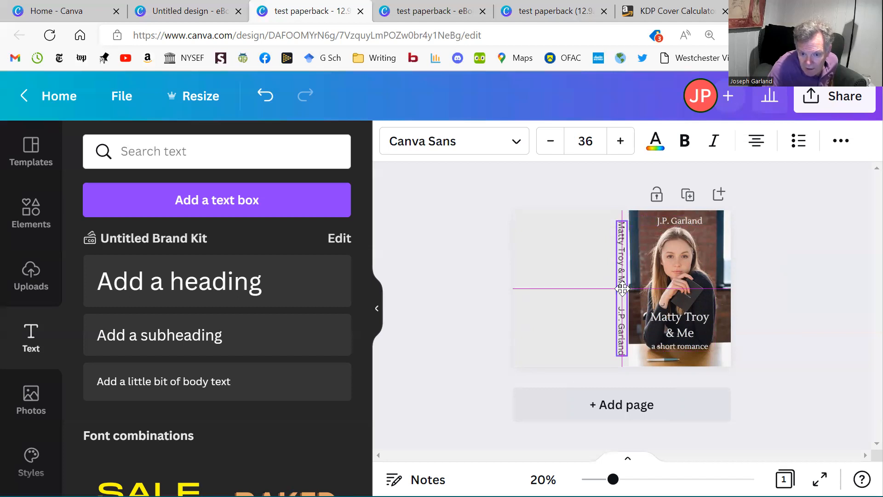
pyautogui.moveTo(622, 289); pyautogui.dragTo(622, 289)
pyautogui.click(530, 247)
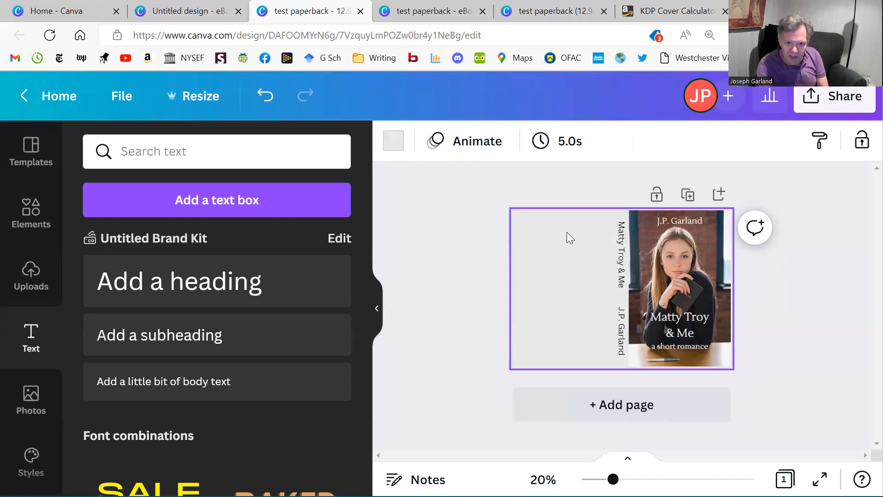
# Colour the whole spine text with the near-black tone from the photo's colours.
pyautogui.click(617, 254)
pyautogui.click(625, 254)
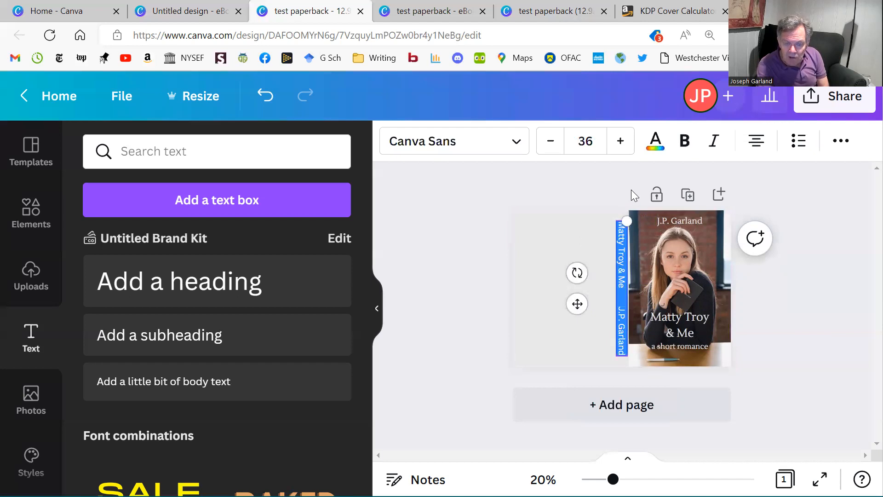
pyautogui.click(656, 141)
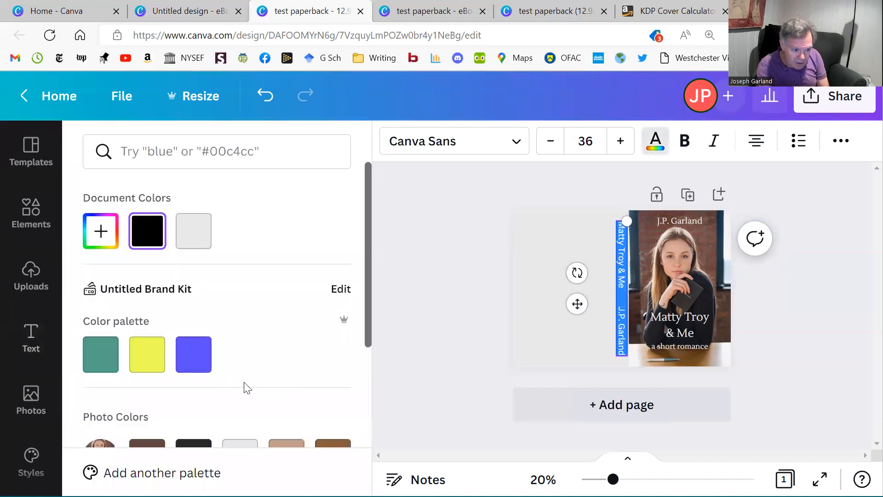
pyautogui.scroll(-2, 247, 388)
pyautogui.click(194, 358)
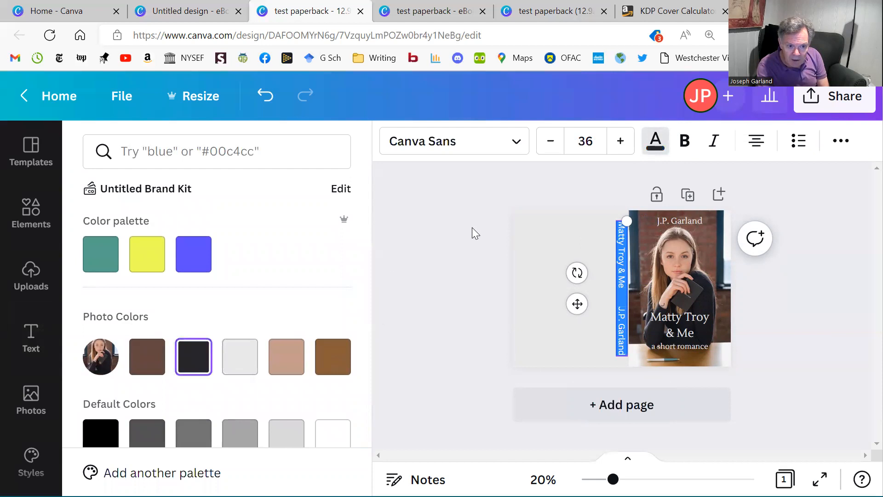
# Reduce the font size of the spine text to 31.
pyautogui.click(556, 148)
pyautogui.click(556, 148)
pyautogui.click(557, 149)
pyautogui.click(556, 149)
pyautogui.click(557, 148)
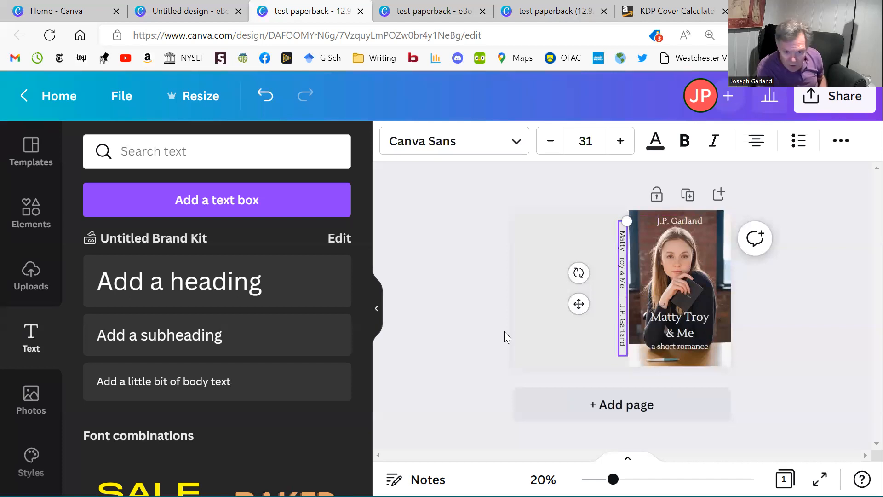
pyautogui.click(462, 297)
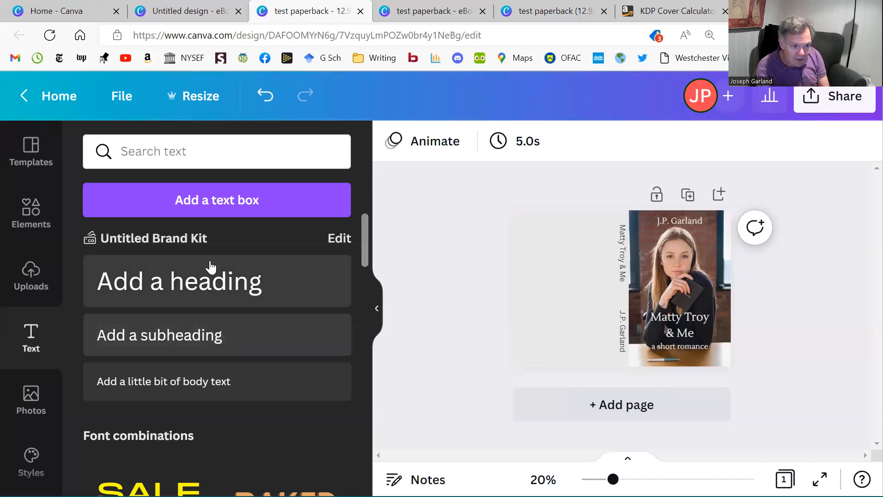
# Add a heading text box and place it on the upper part of the blank back cover.
pyautogui.click(205, 287)
pyautogui.click(586, 290)
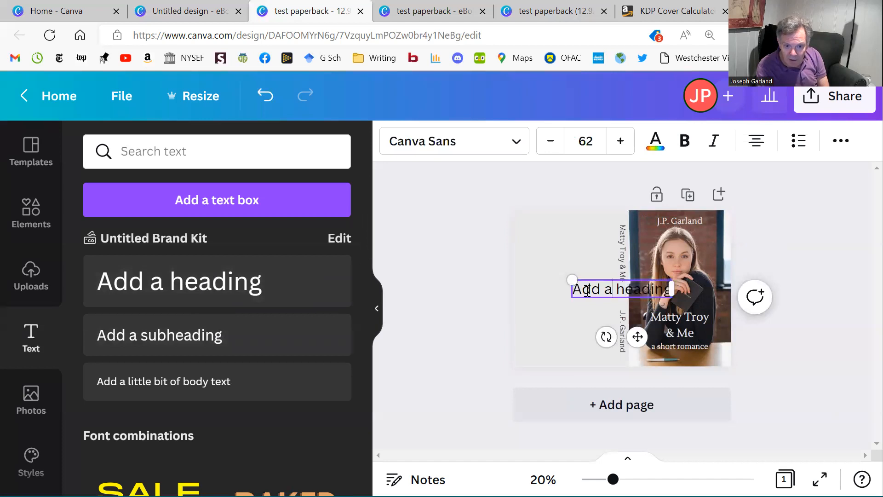
pyautogui.moveTo(613, 288); pyautogui.dragTo(562, 266)
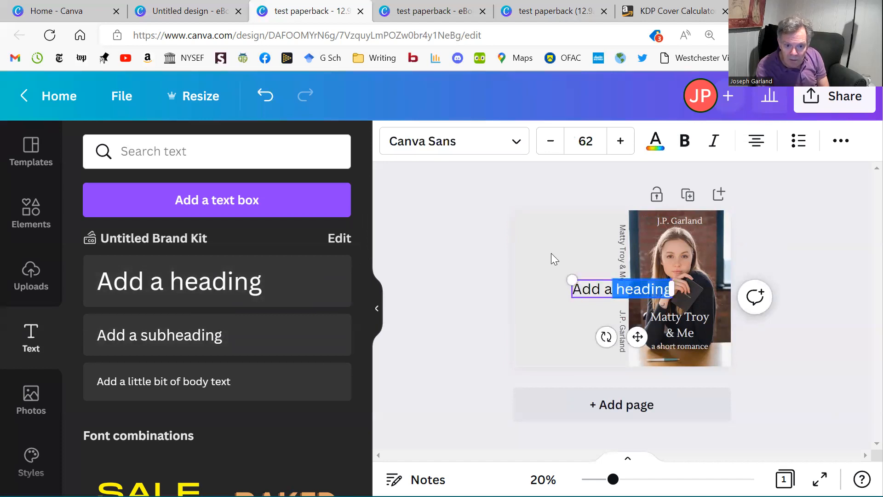
pyautogui.click(552, 254)
pyautogui.moveTo(607, 291); pyautogui.dragTo(558, 249)
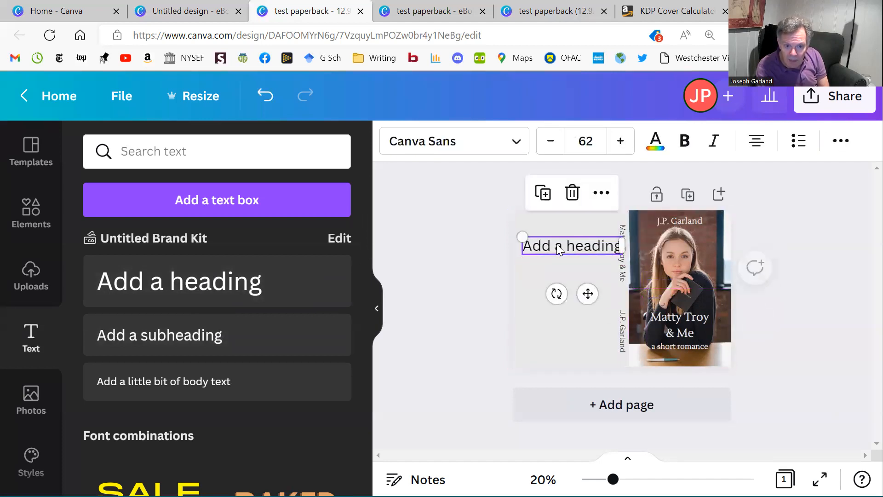
# Replace the placeholder text of the back cover heading with "Your Blurb".
pyautogui.click(557, 244)
pyautogui.write('Y')
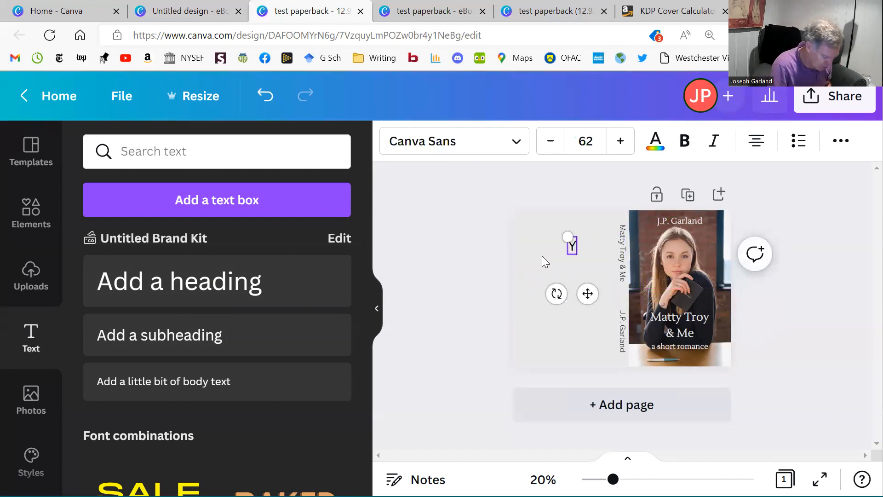
pyautogui.write('our Blurb')
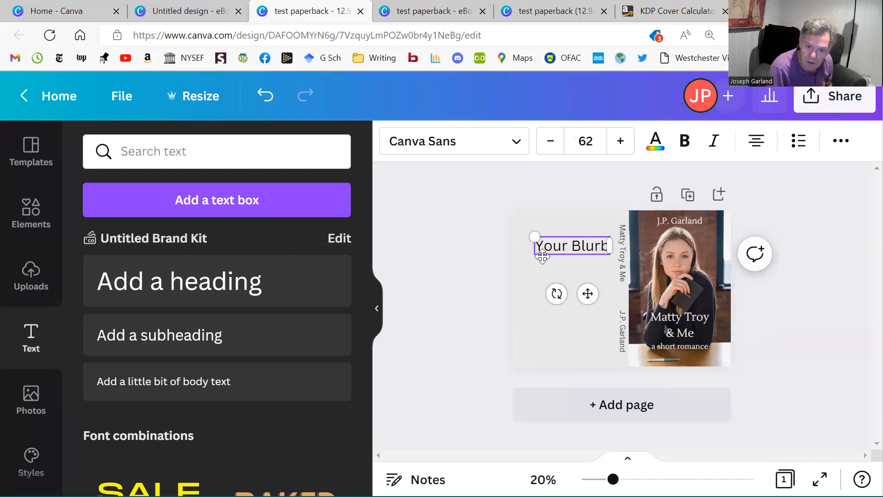
# Set the "Your Blurb" text in the Lustria font and colour it with the near-black tone.
pyautogui.doubleClick(578, 244)
pyautogui.tripleClick(578, 244)
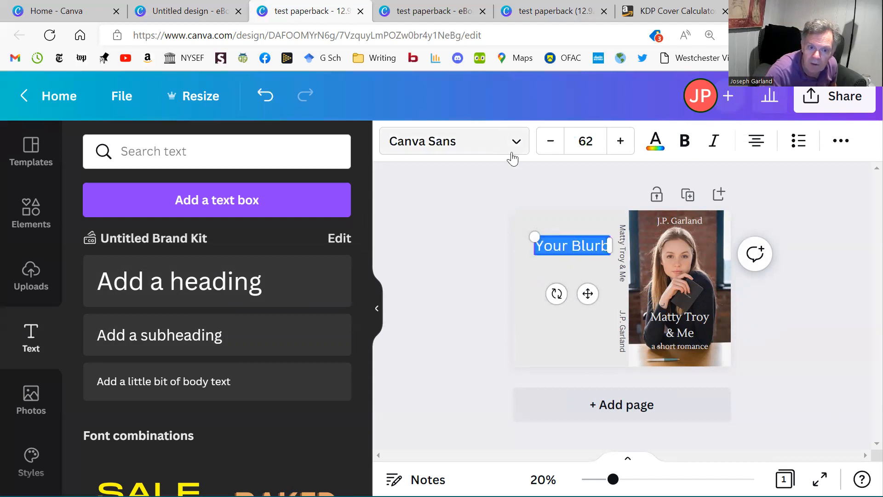
pyautogui.click(493, 151)
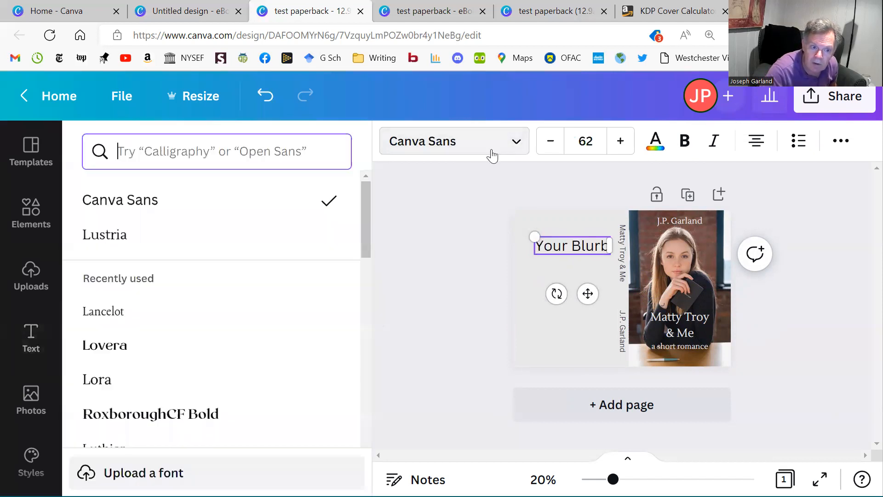
pyautogui.click(185, 234)
pyautogui.click(654, 149)
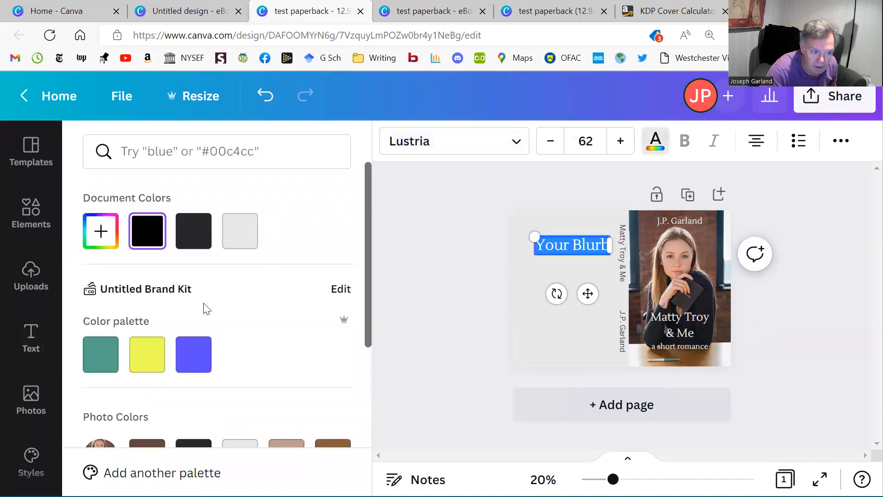
pyautogui.scroll(-3, 205, 306)
pyautogui.click(194, 307)
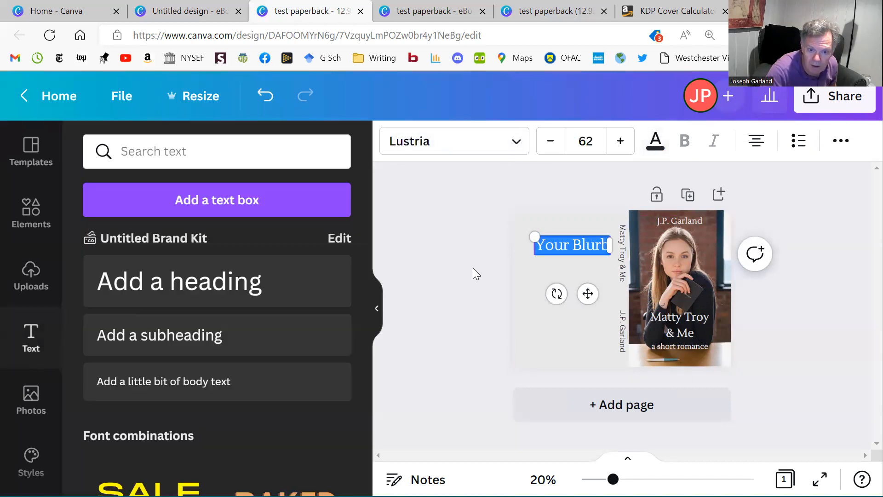
pyautogui.click(445, 270)
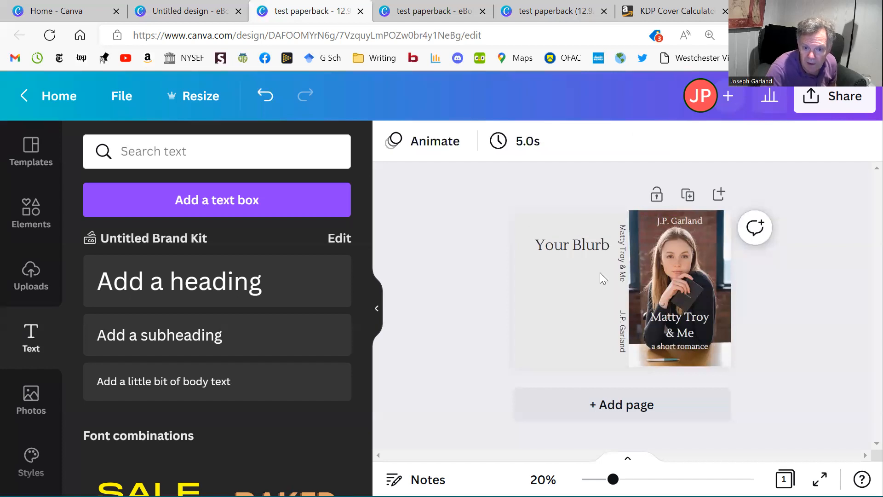
# Move the "Your Blurb" heading slightly up and to the left on the back cover.
pyautogui.moveTo(571, 249)
pyautogui.mouseDown()
pyautogui.moveTo(562, 240)
pyautogui.moveTo(569, 237)
pyautogui.mouseUp()
pyautogui.click(448, 248)
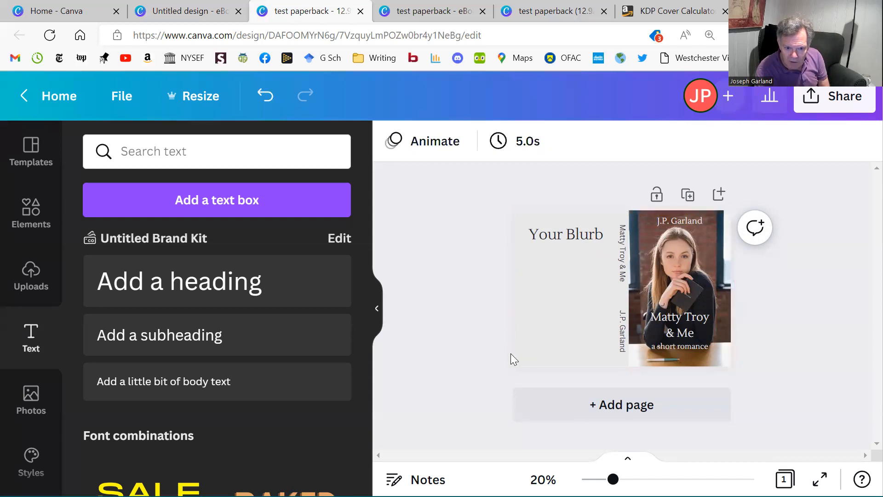
pyautogui.click(561, 238)
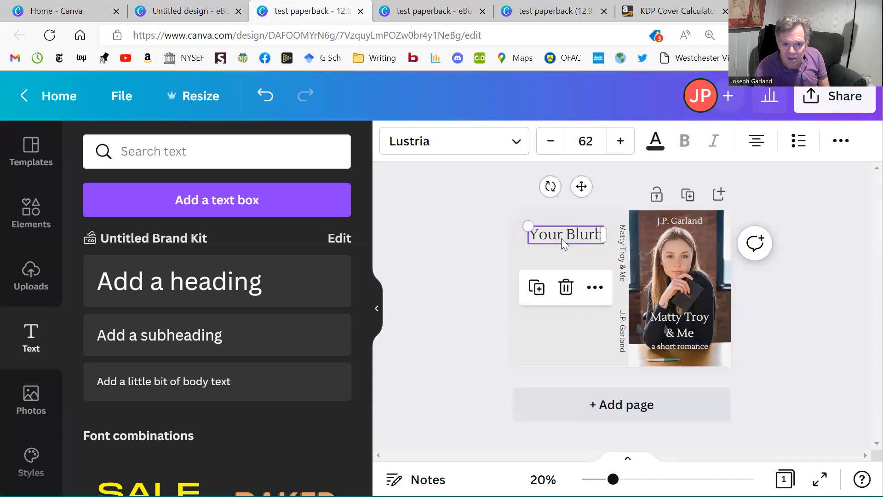
pyautogui.click(563, 339)
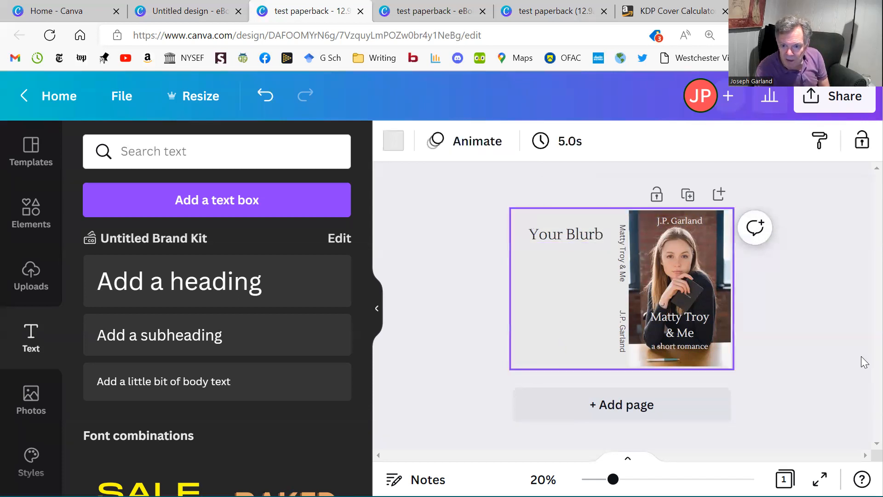
# Download the cover design as a PDF Print file with the RGB colour profile.
pyautogui.click(836, 102)
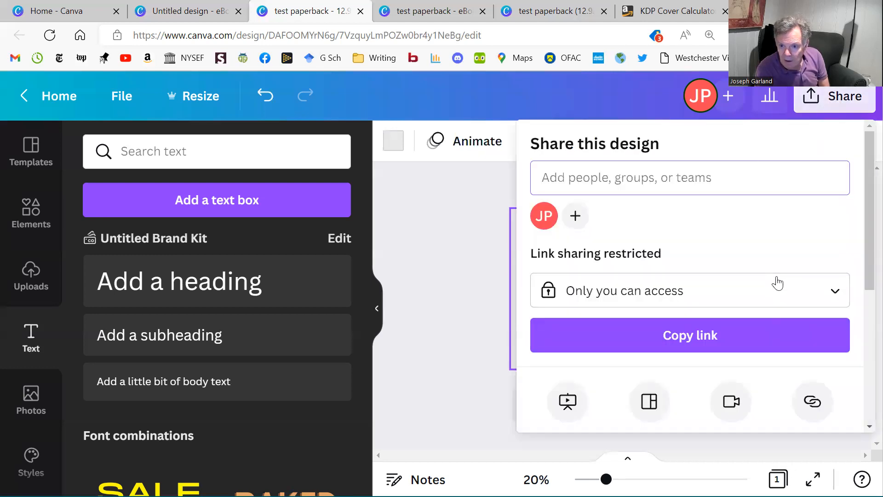
pyautogui.scroll(-3, 724, 340)
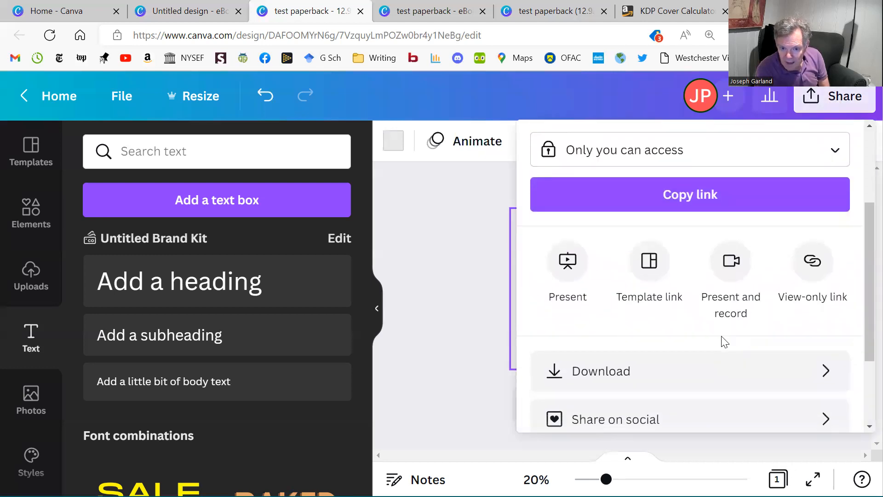
pyautogui.click(705, 371)
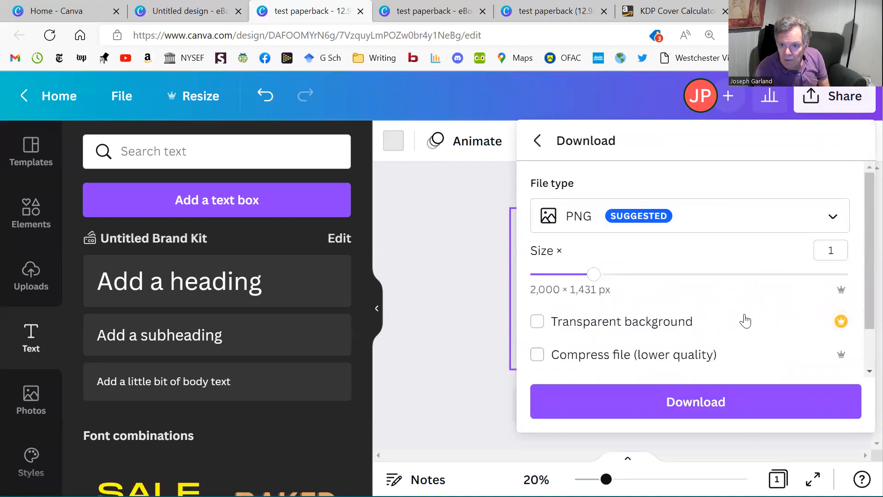
pyautogui.click(831, 218)
pyautogui.click(671, 274)
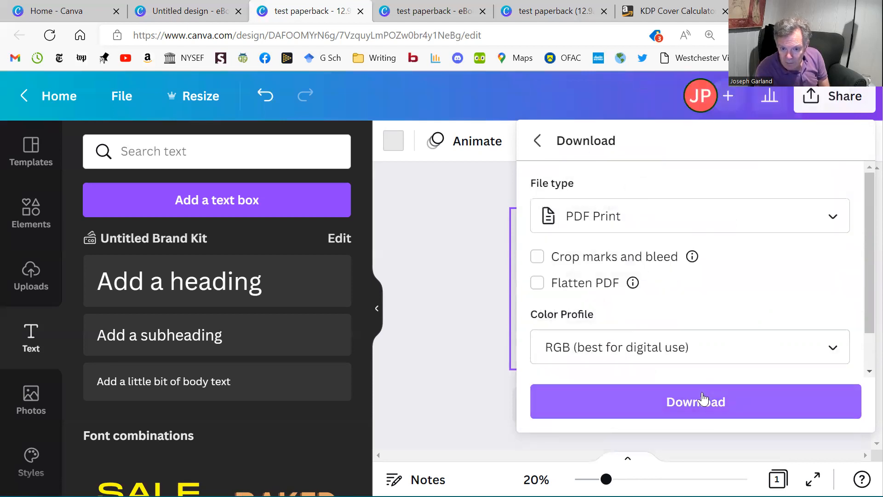
pyautogui.click(704, 413)
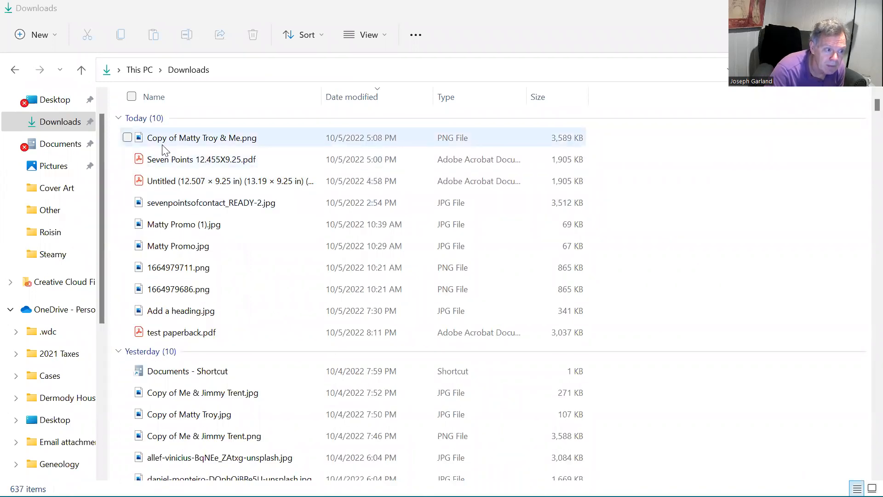
# Open the downloaded test paperback.pdf from the Downloads folder in File Explorer.
pyautogui.click(60, 149)
pyautogui.click(59, 121)
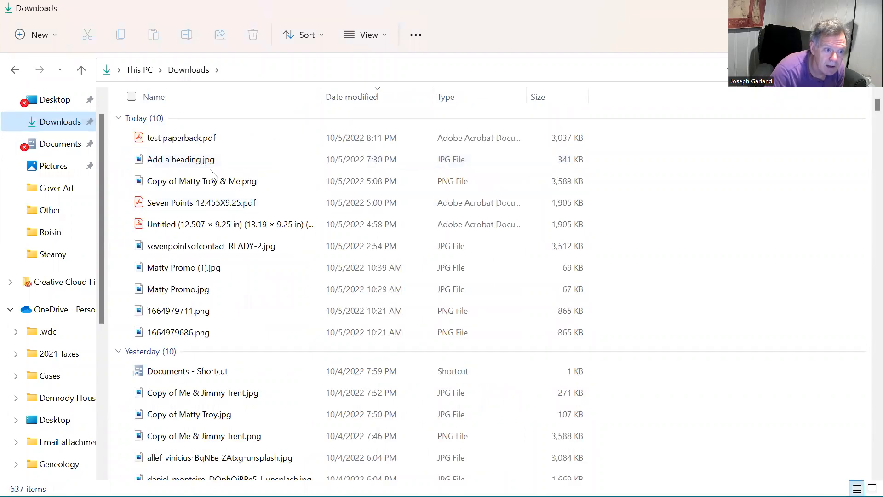
pyautogui.click(186, 138)
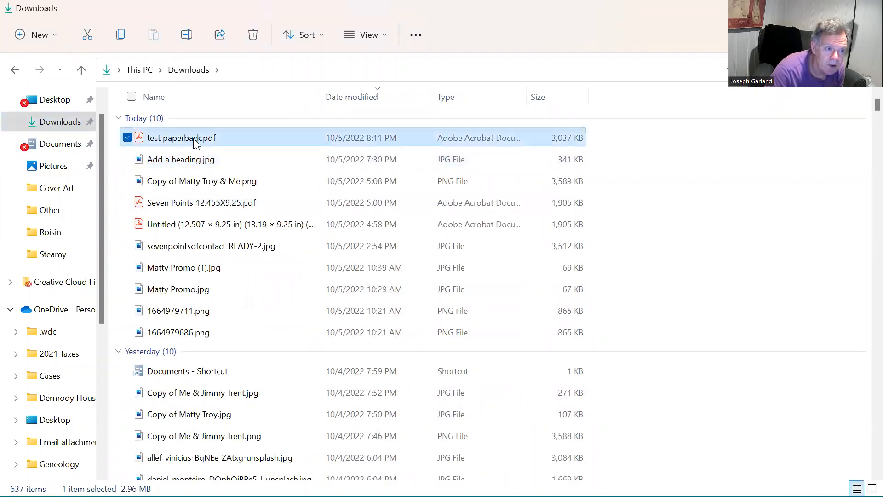
pyautogui.doubleClick(193, 138)
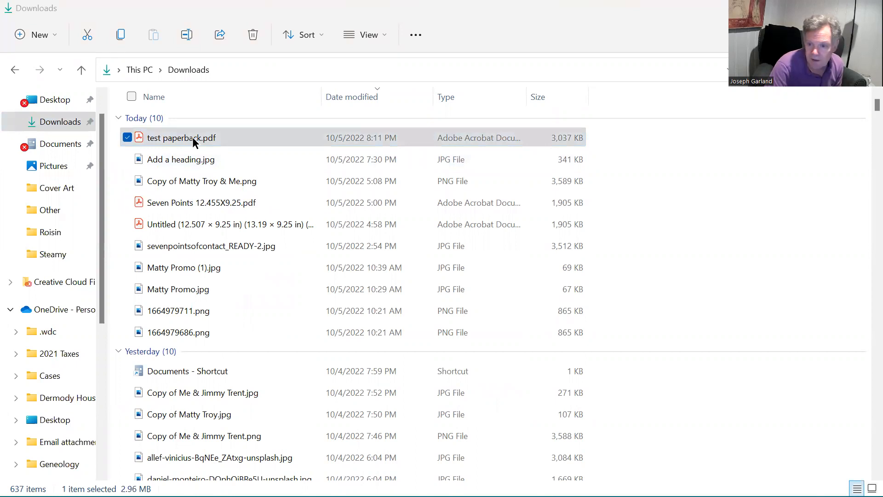